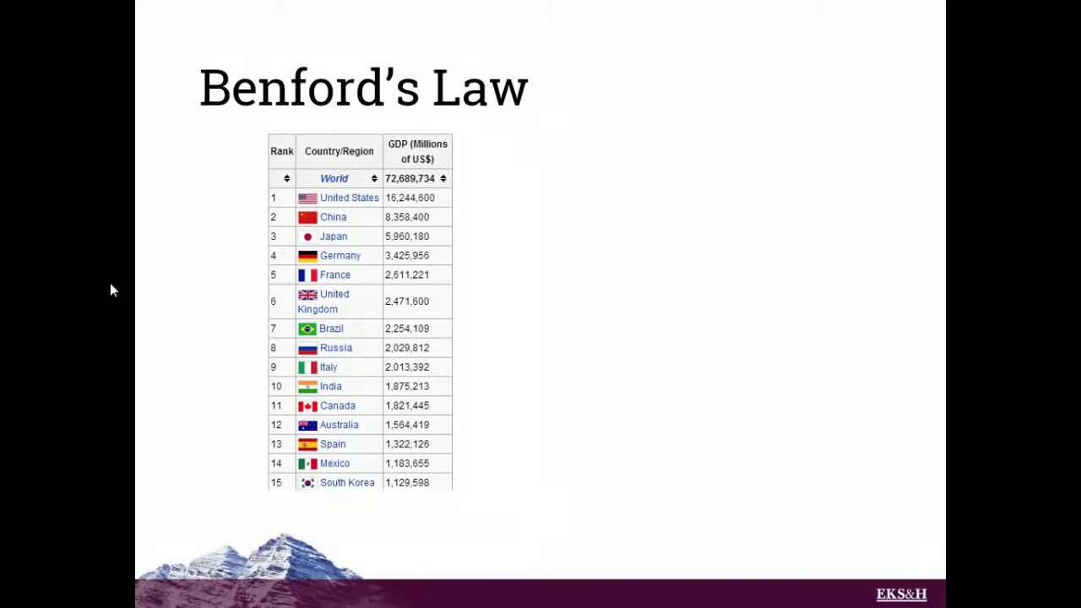
Reveal the box around the GDP first digits, then the Benford P(d) probability table.
left_click(575, 286)
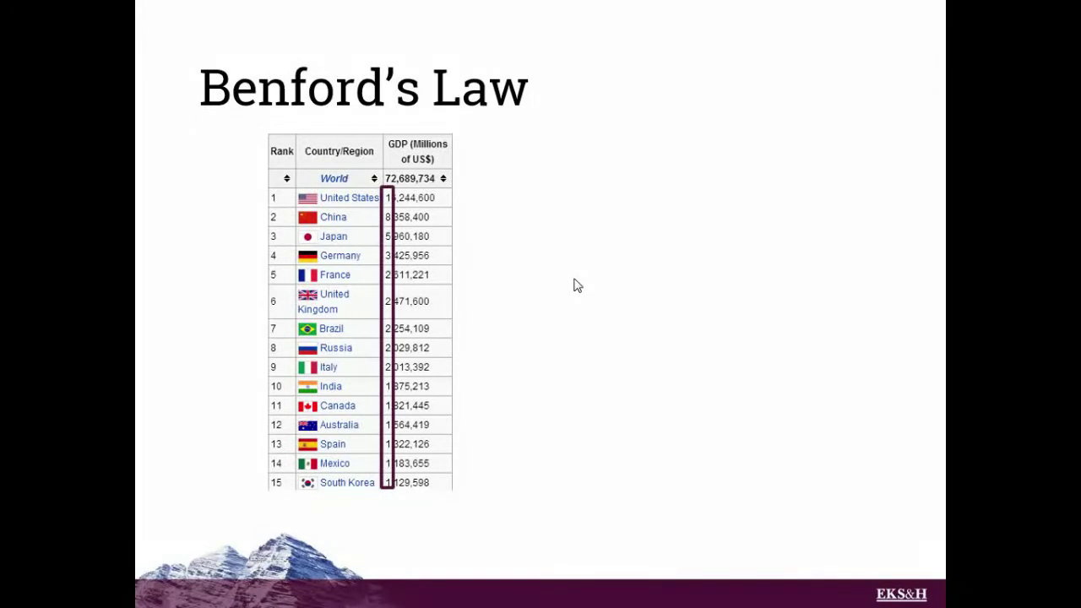
left_click(575, 285)
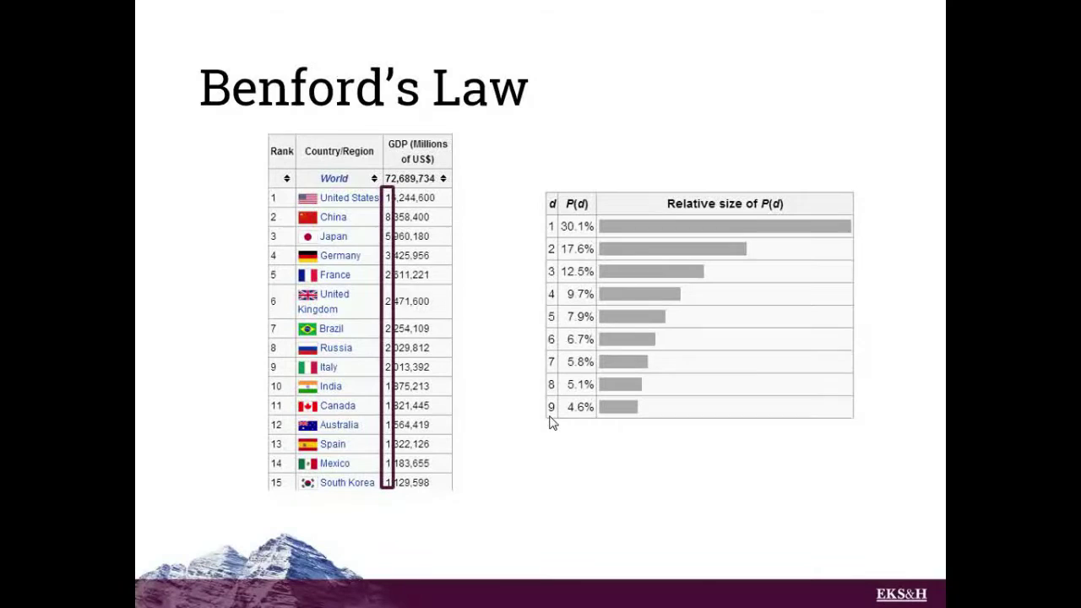
Advance the slideshow to the forensic accounting slide.
key("Right")
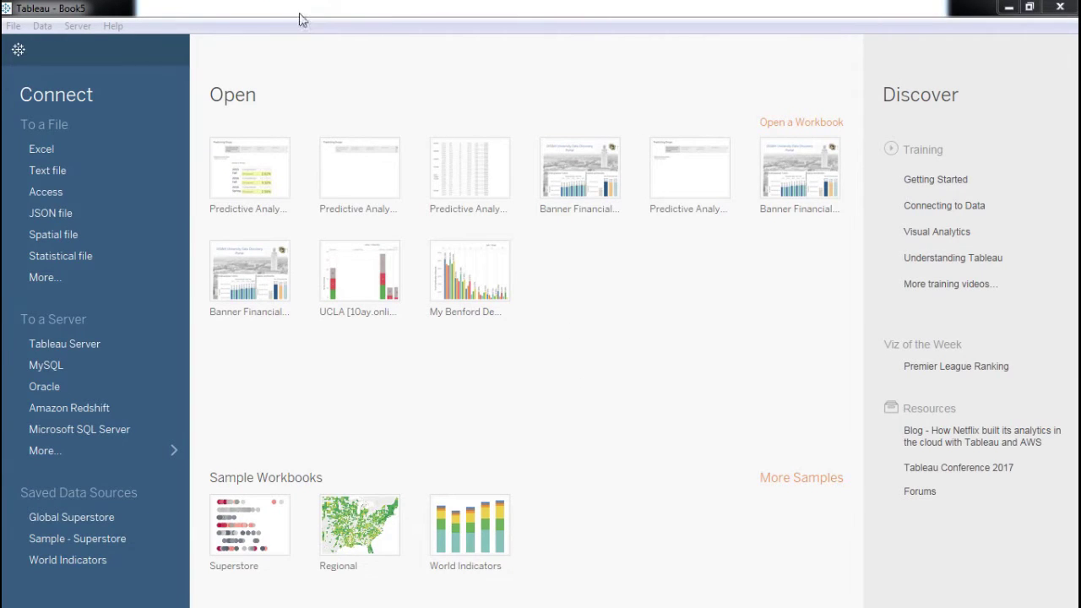
Connect to the Excel workbook '0 Benford Sheets.xlsx' as the data source.
left_click(42, 151)
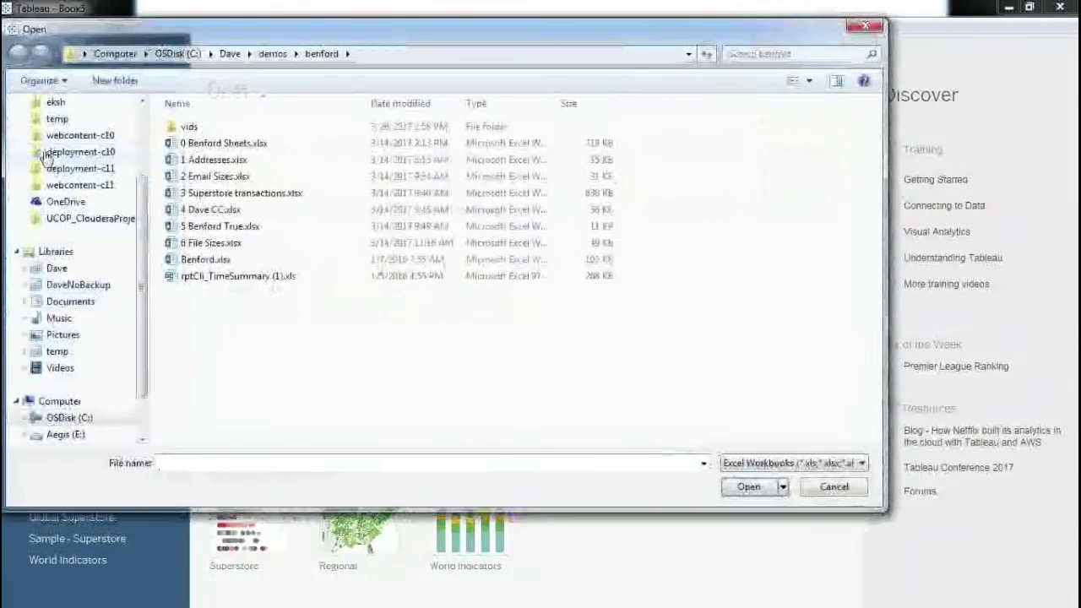
left_click(217, 144)
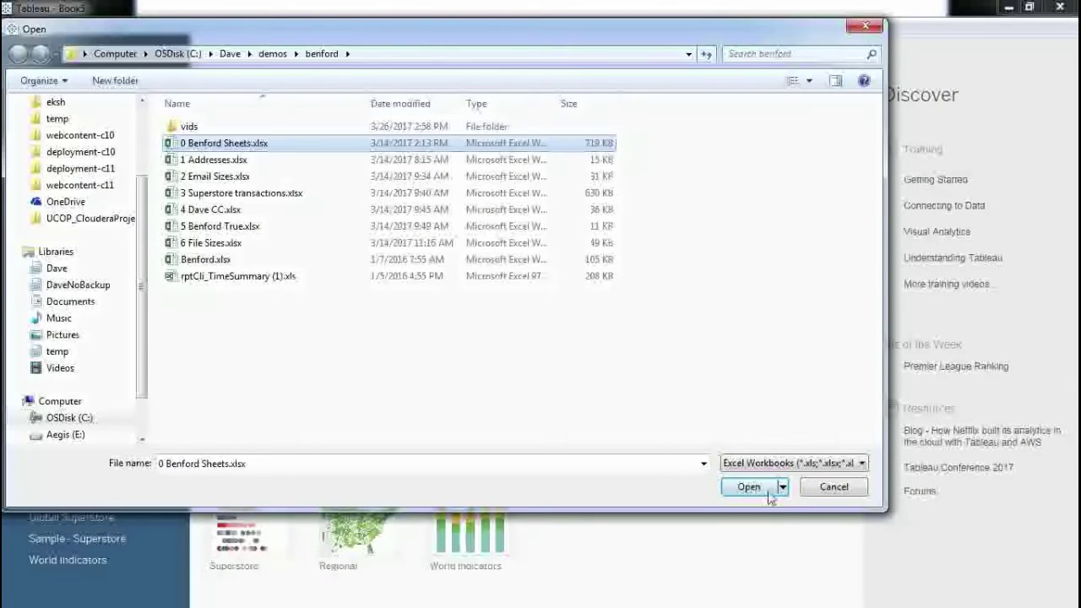
left_click(768, 494)
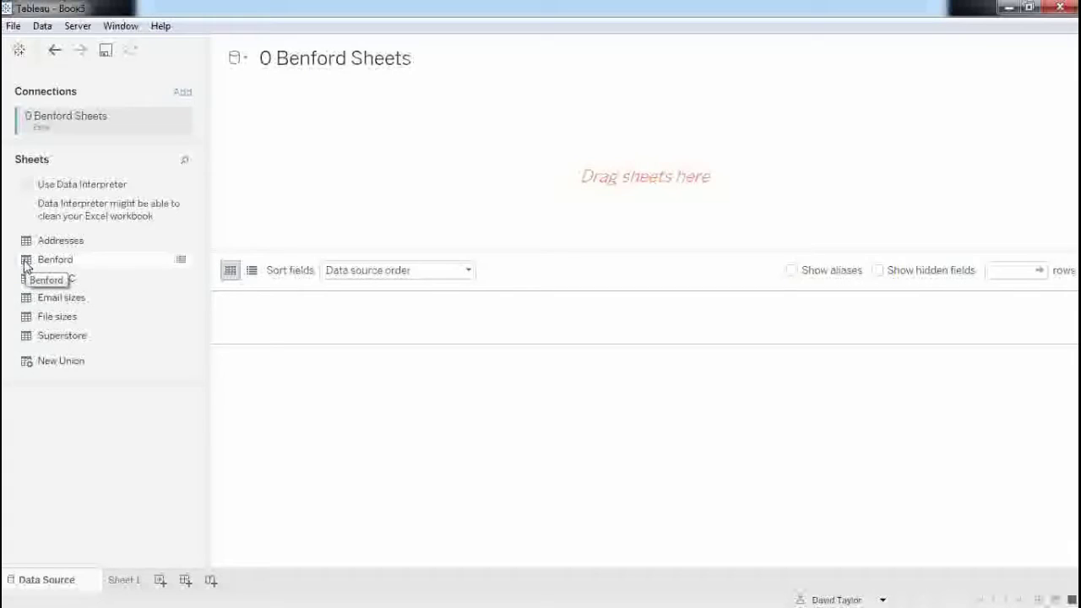
Add the Benford sheet to the canvas and switch to the empty Sheet 1 worksheet.
left_click_drag(24, 265, 288, 184)
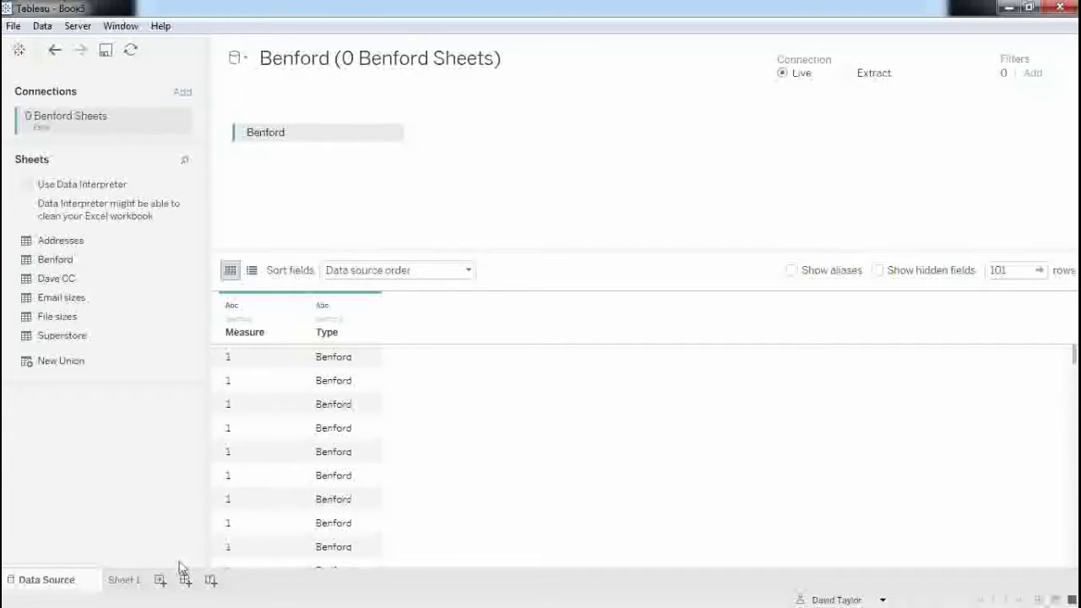
left_click(123, 580)
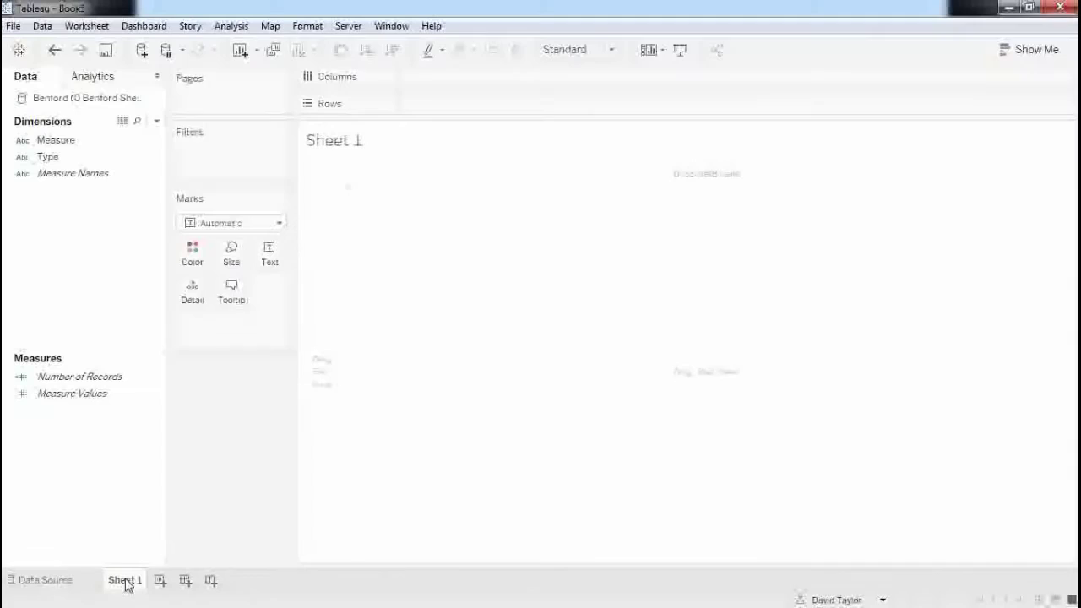
Chart Number of Records as bars split by each Measure value, then return to Data Source.
double_click(59, 376)
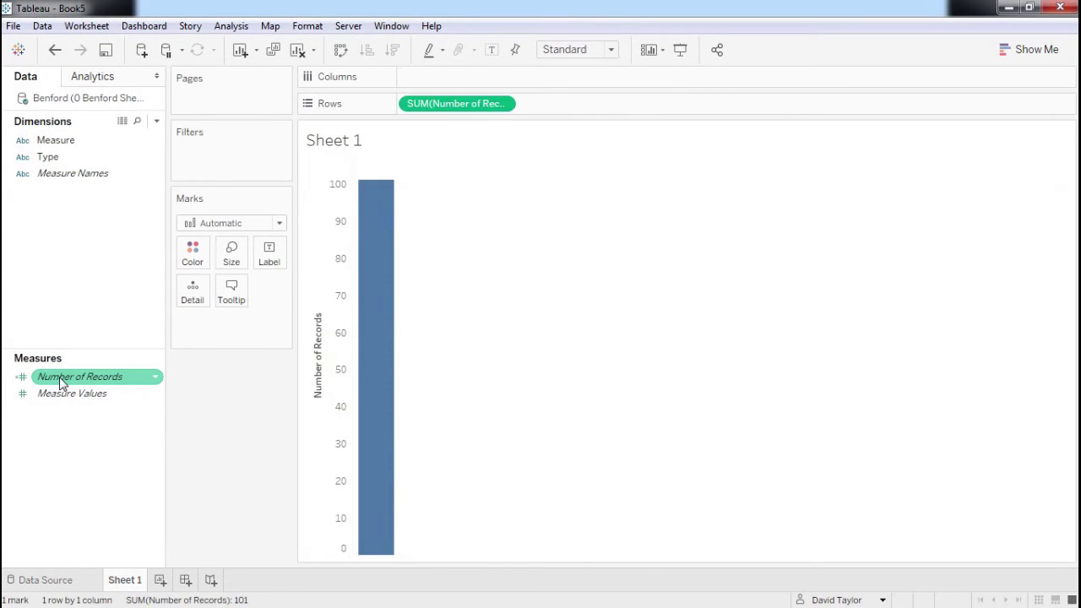
double_click(57, 142)
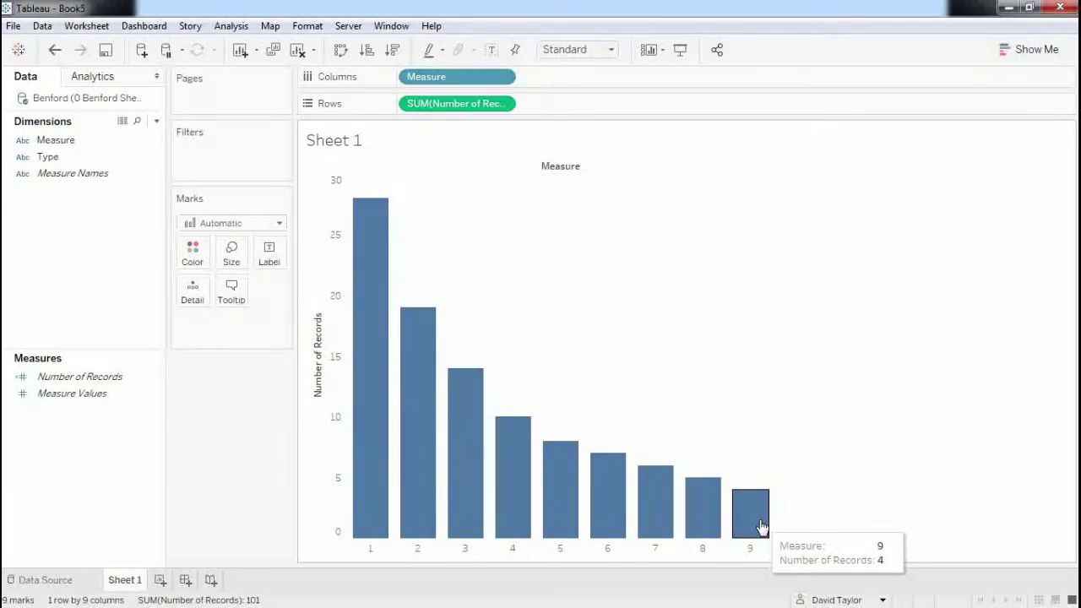
left_click(43, 581)
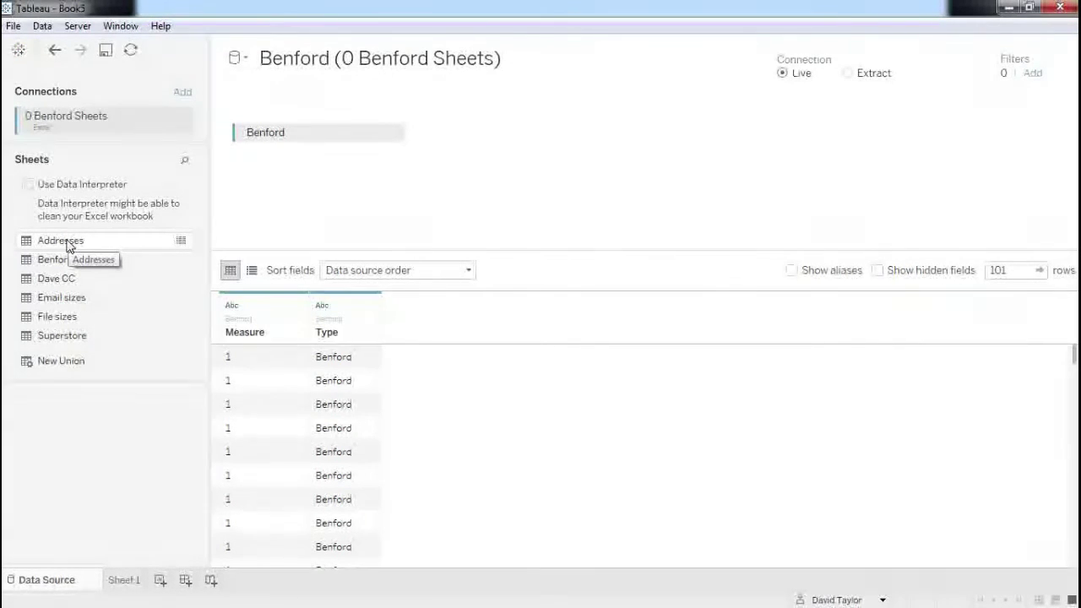
Union the Addresses sheet with the Benford table, giving a 301-row source.
left_click_drag(67, 244, 309, 153)
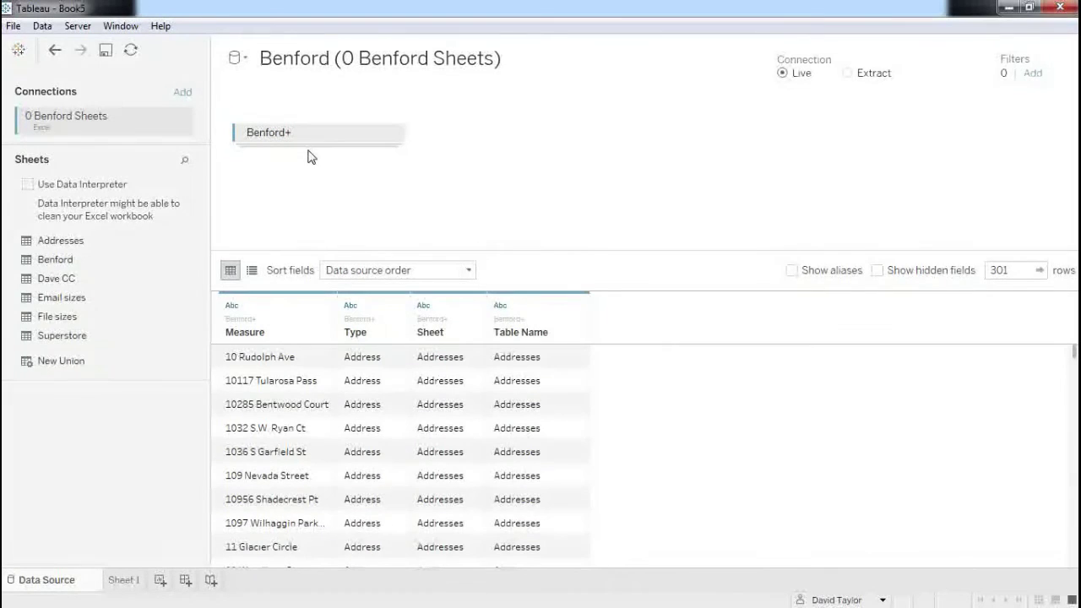
Return to Sheet 1, now showing 209 bars, and bring up Measure's Create options.
left_click(125, 581)
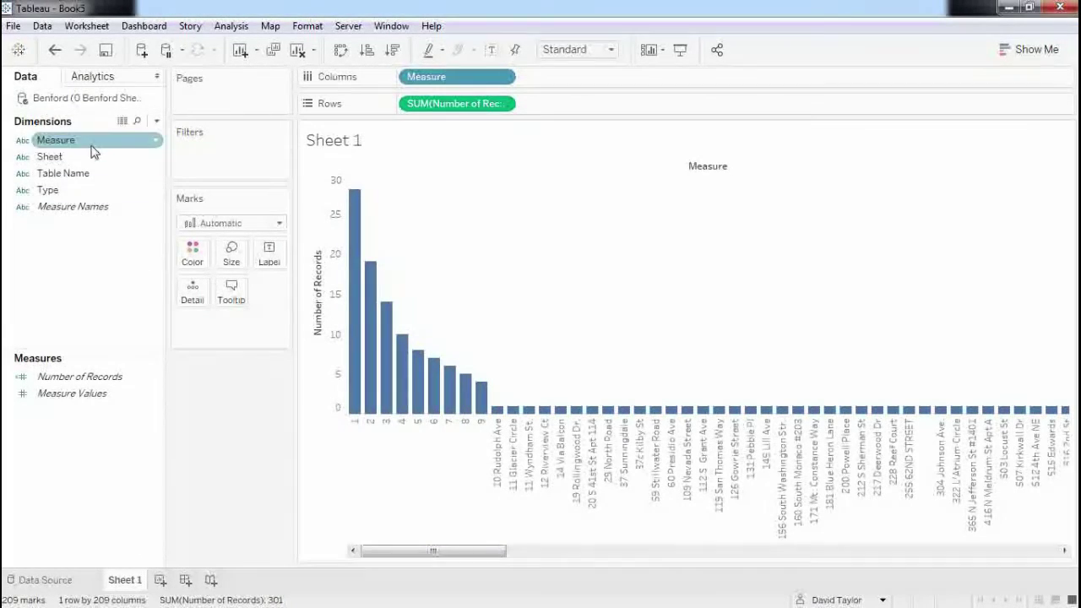
right_click(155, 145)
mouse_move(199, 275)
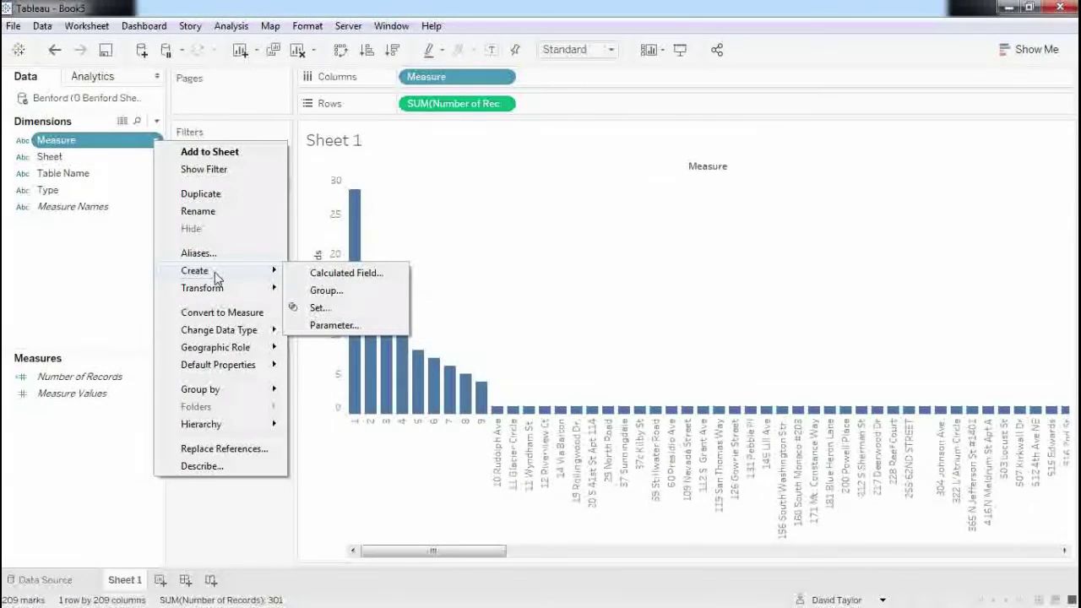
Create a calculated field from Measure with the formula LEFT([Measure], 1).
left_click(342, 276)
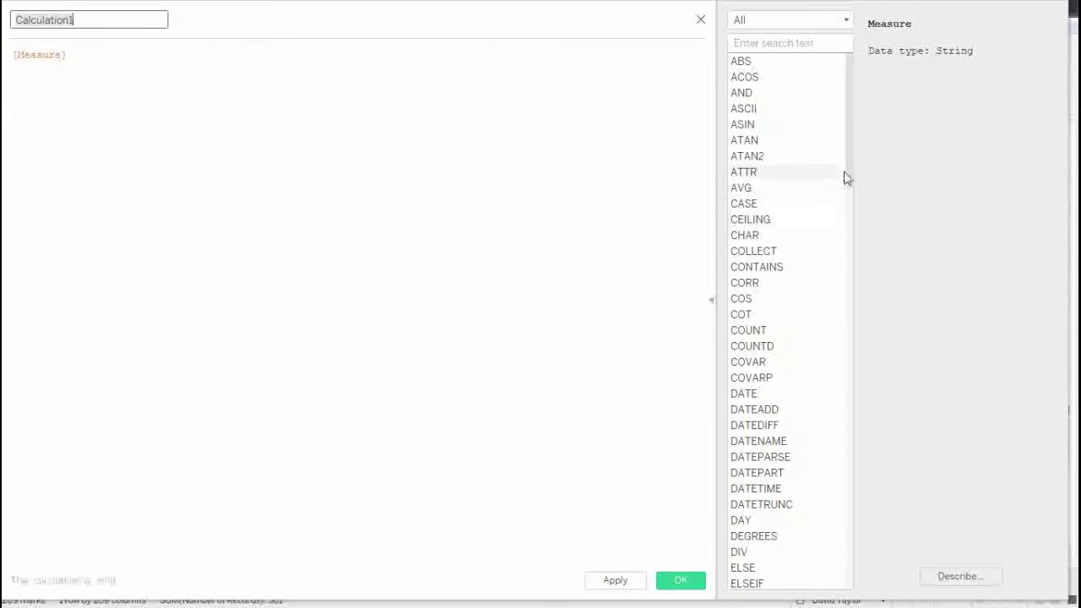
left_click_drag(847, 177, 846, 338)
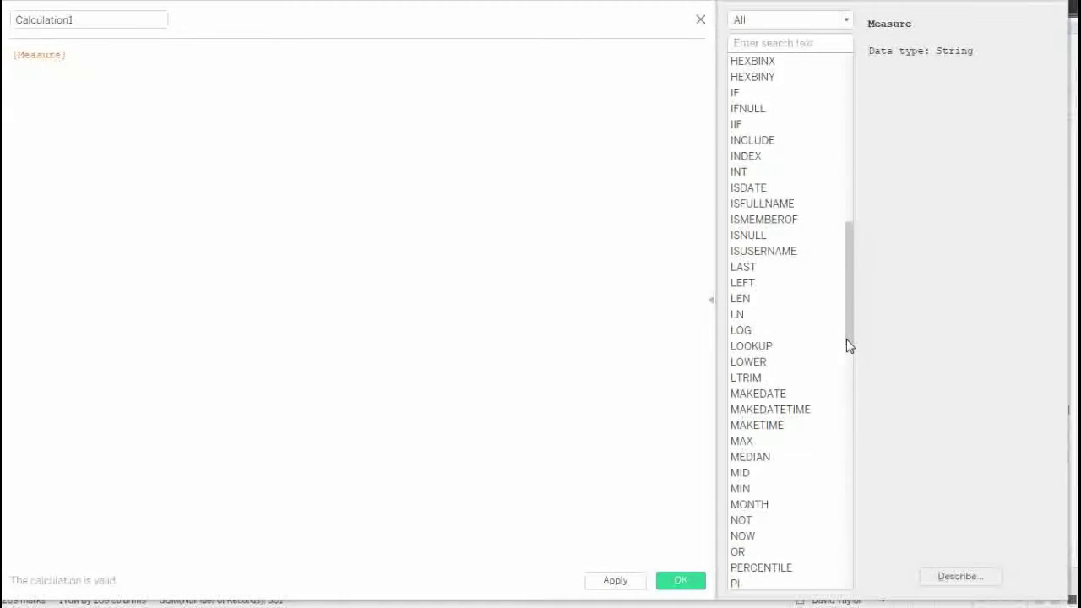
double_click(741, 287)
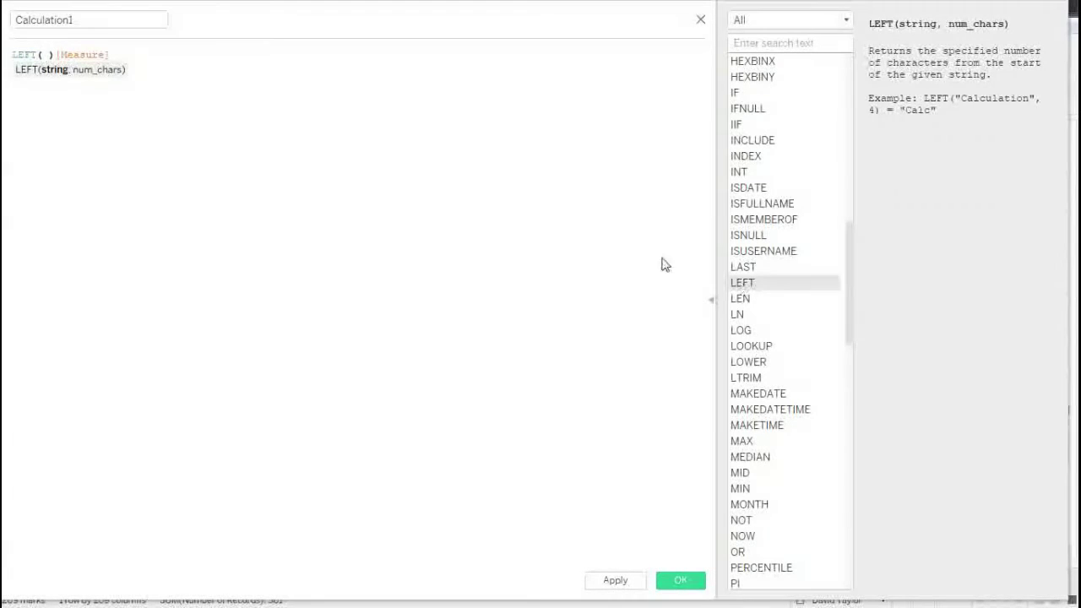
key("Delete")
key("Delete")
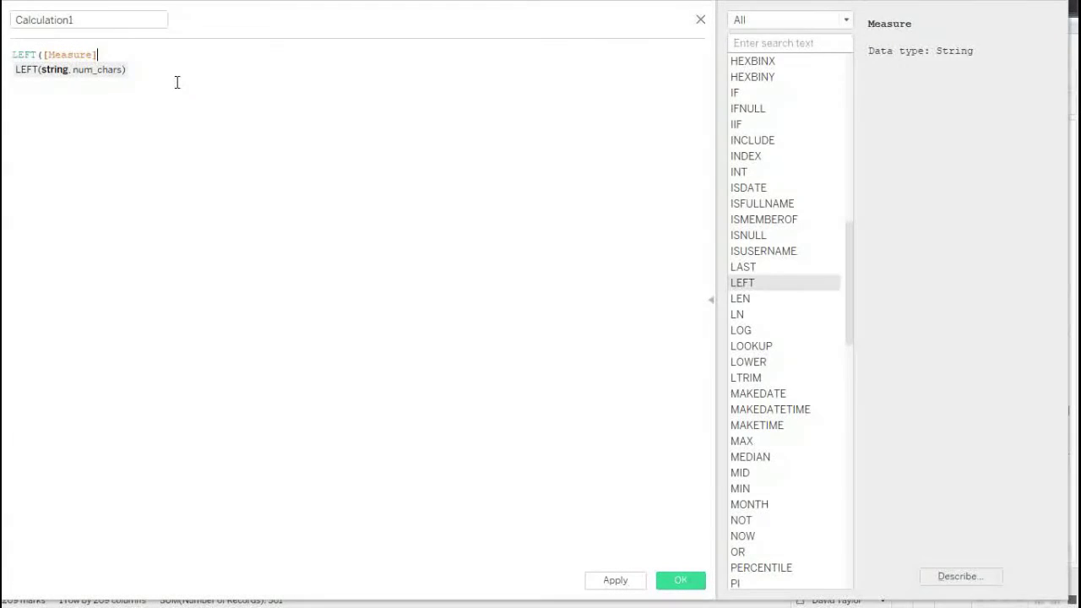
type(",")
type(",")
type(" 1)")
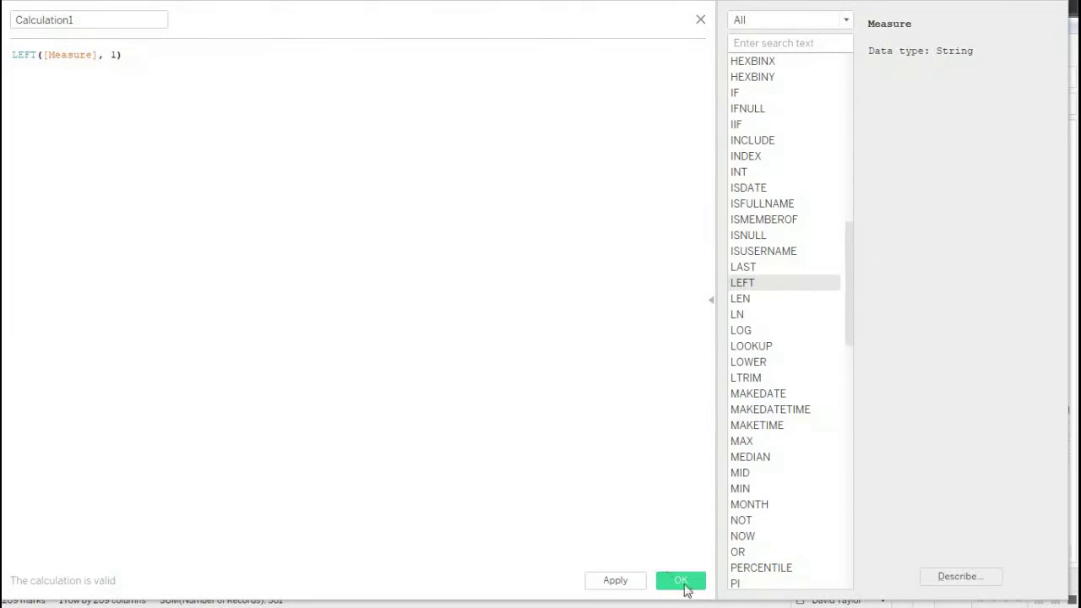
left_click(680, 581)
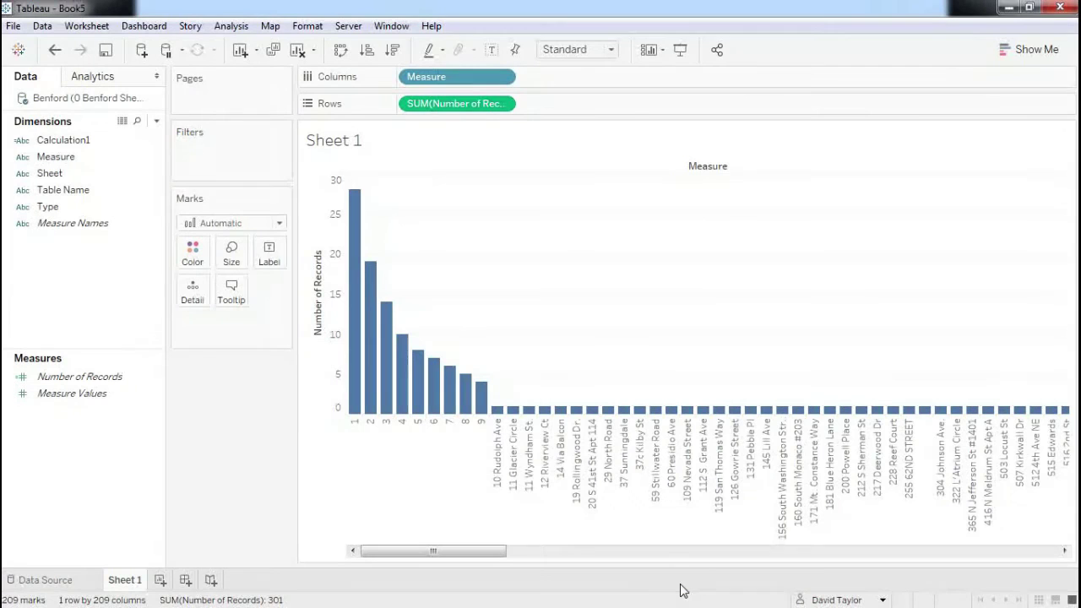
Rename the Calculation1 field to Left1.
left_click(159, 147)
left_click(204, 233)
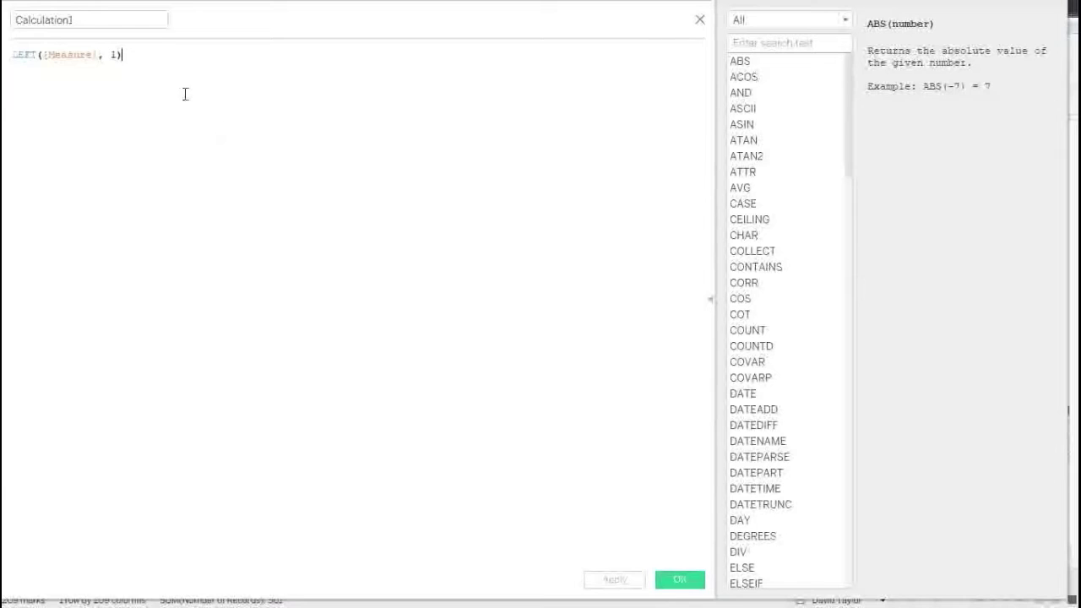
left_click(96, 18)
double_click(96, 18)
type("Left1")
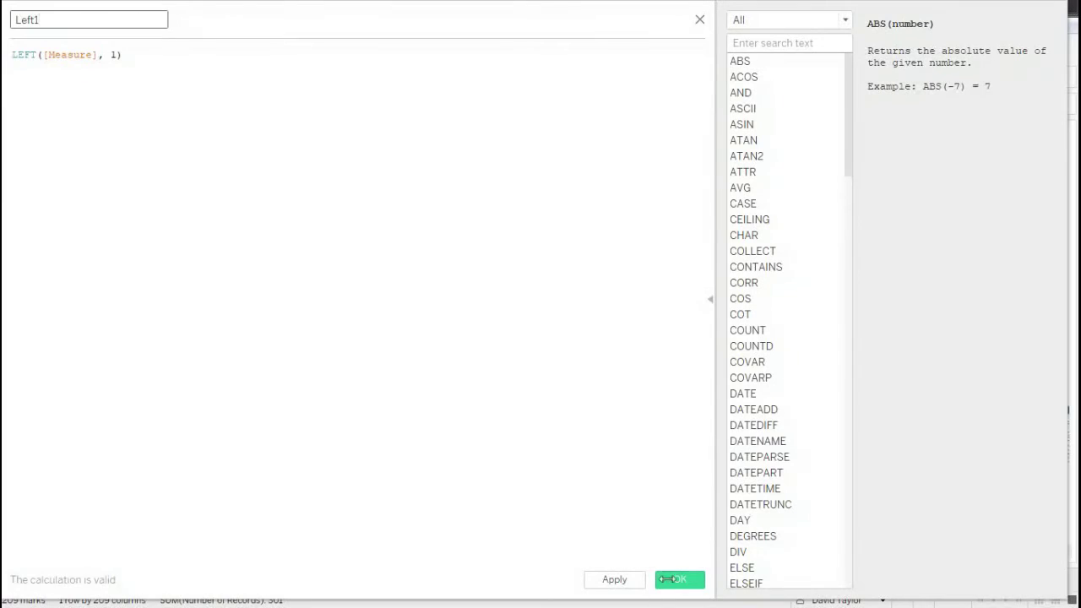
left_click(675, 579)
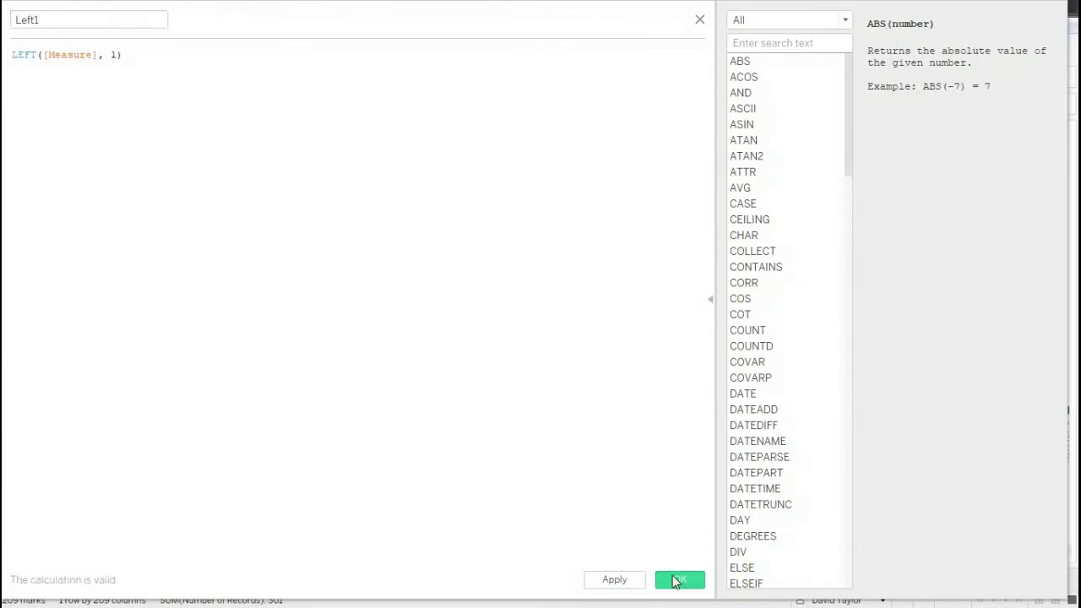
Replace Measure with Left1 on Columns and add Sheet, giving Addresses and Benford panels.
left_click_drag(47, 139, 441, 80)
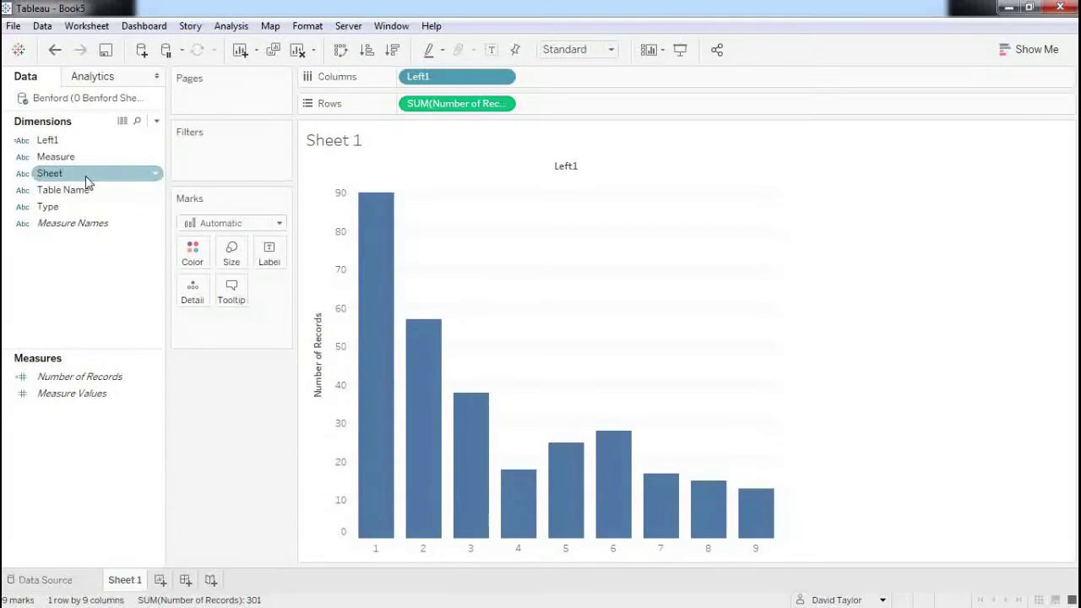
left_click_drag(91, 180, 400, 79)
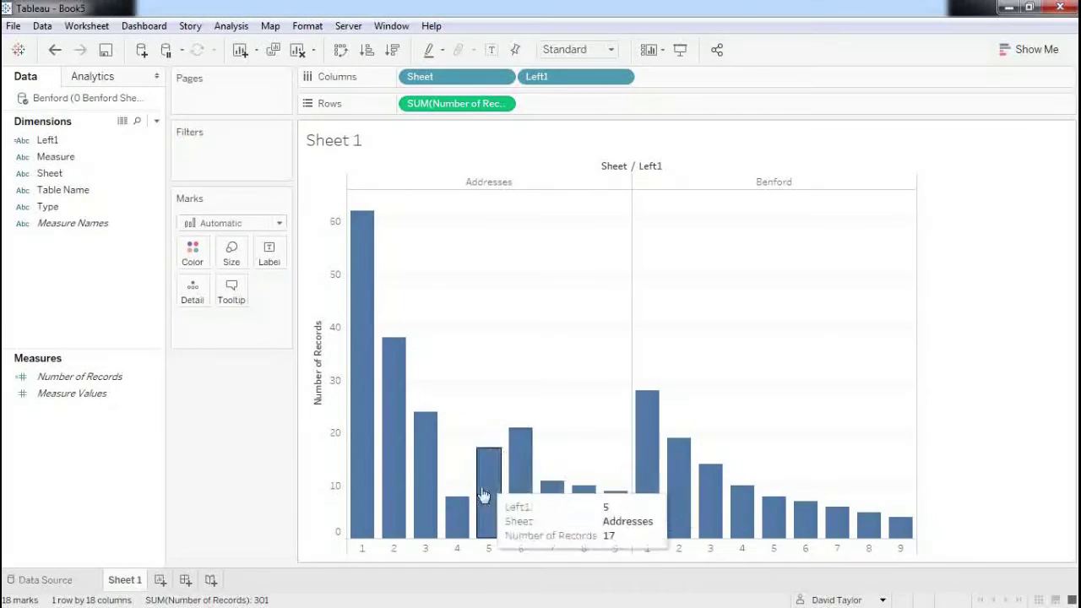
mouse_move(459, 515)
mouse_move(521, 507)
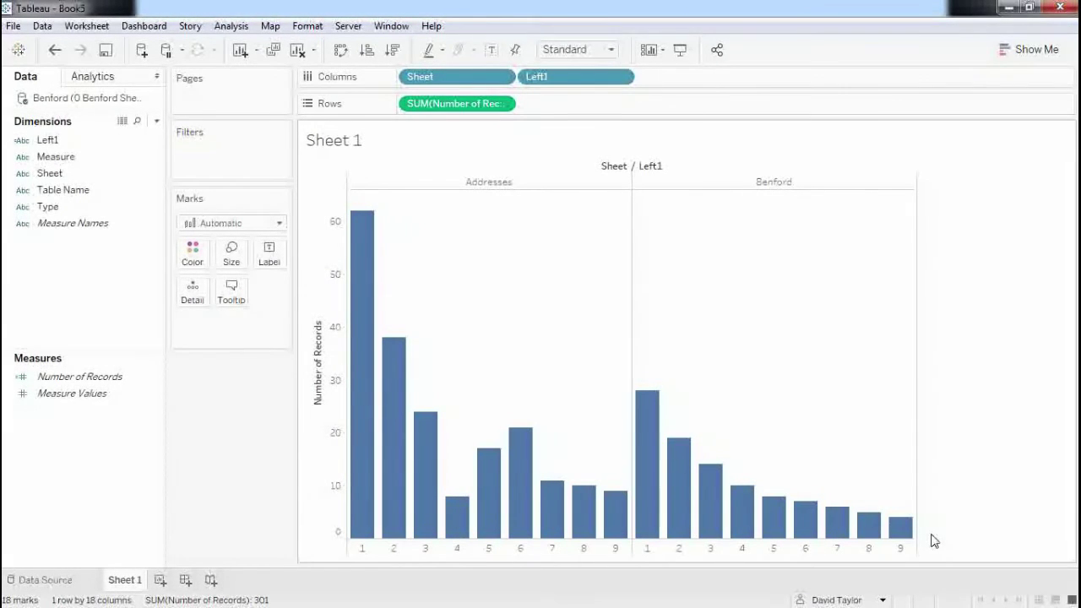
mouse_move(853, 508)
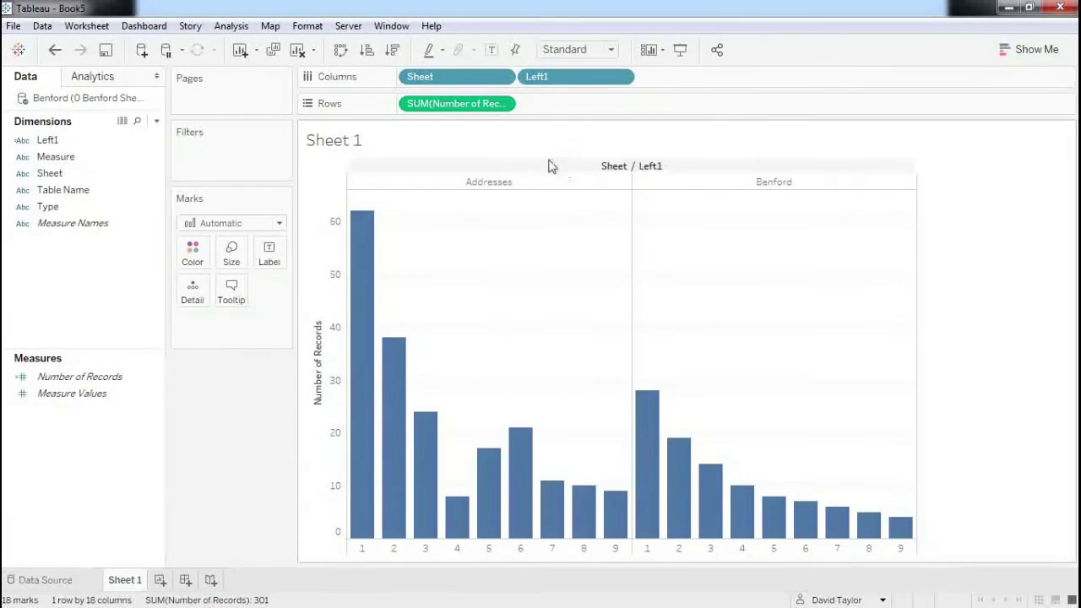
left_click(501, 103)
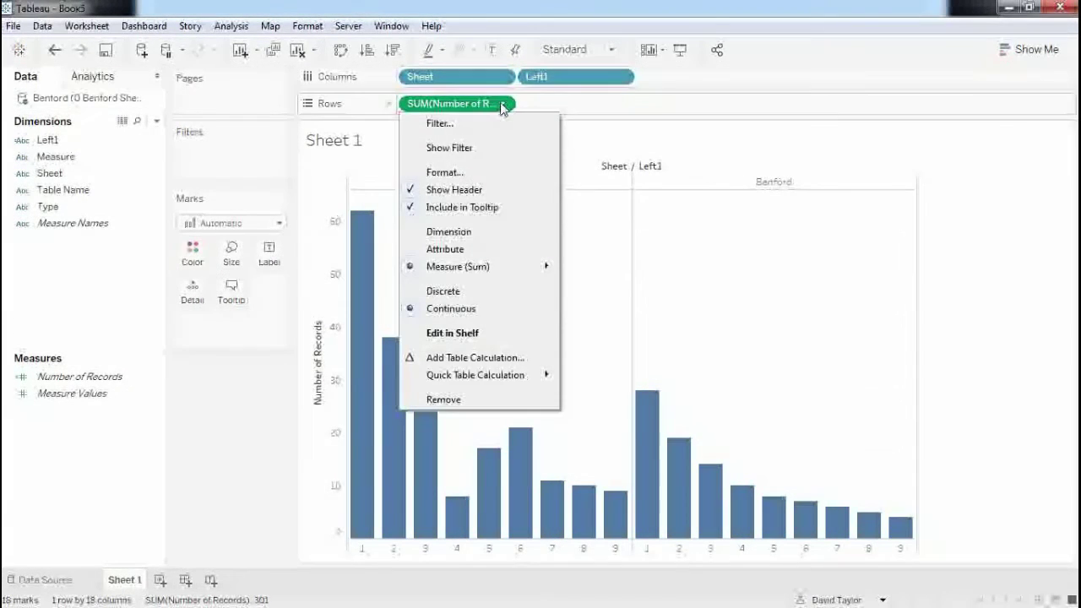
Turn the record count into a Percent of Total table calculation computed along Left1 only.
left_click(460, 359)
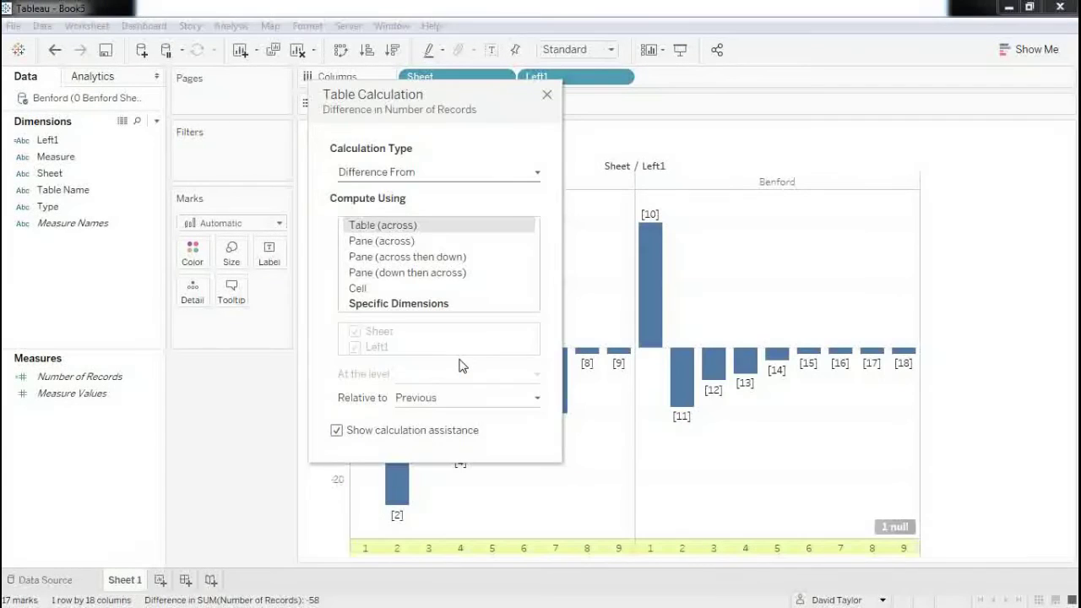
left_click(537, 173)
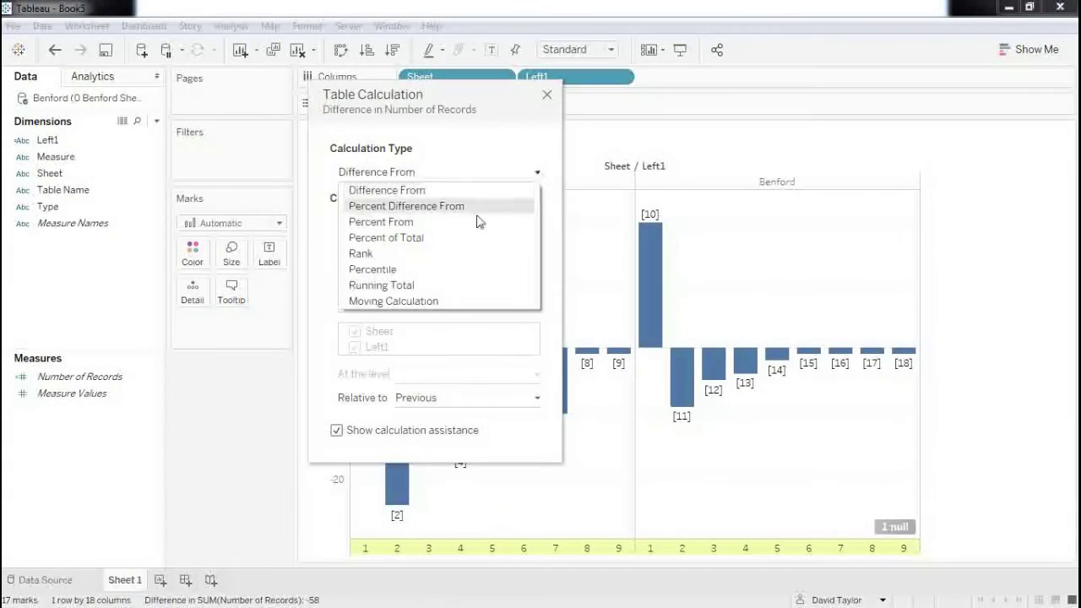
left_click(419, 240)
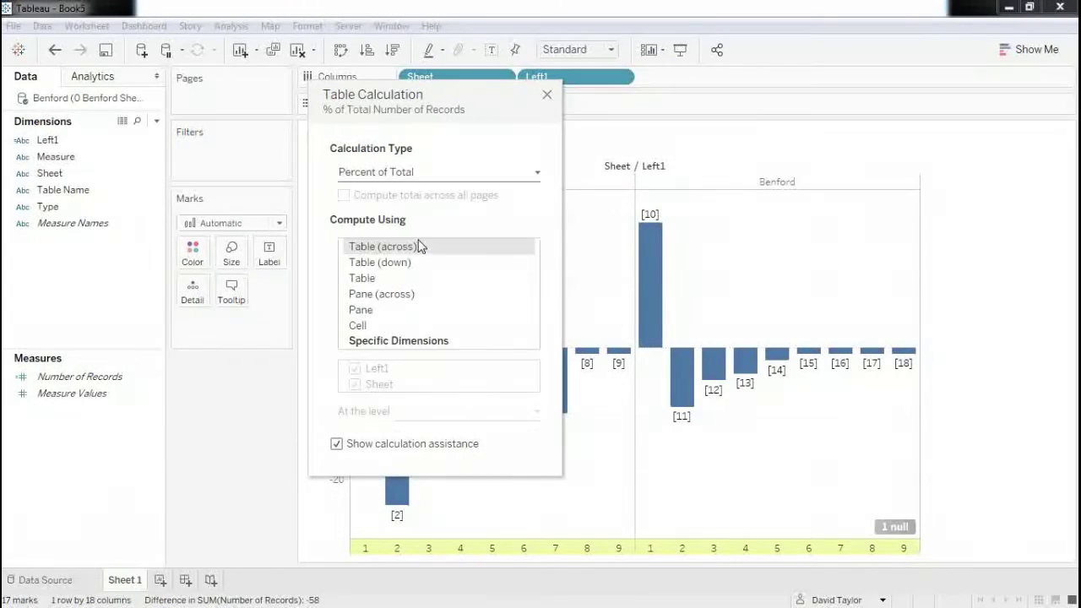
left_click(373, 345)
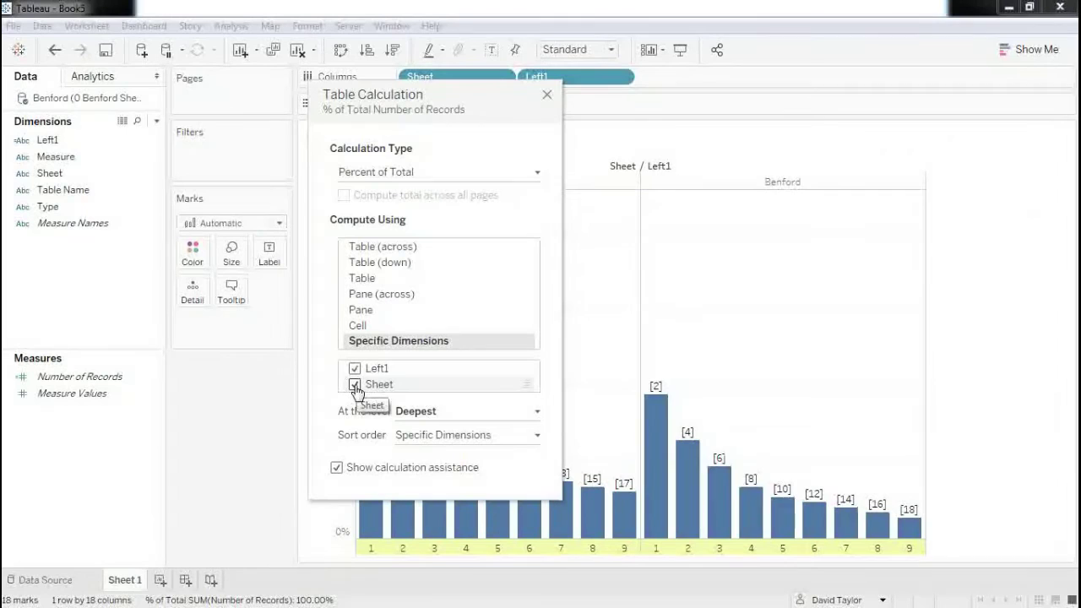
left_click(354, 385)
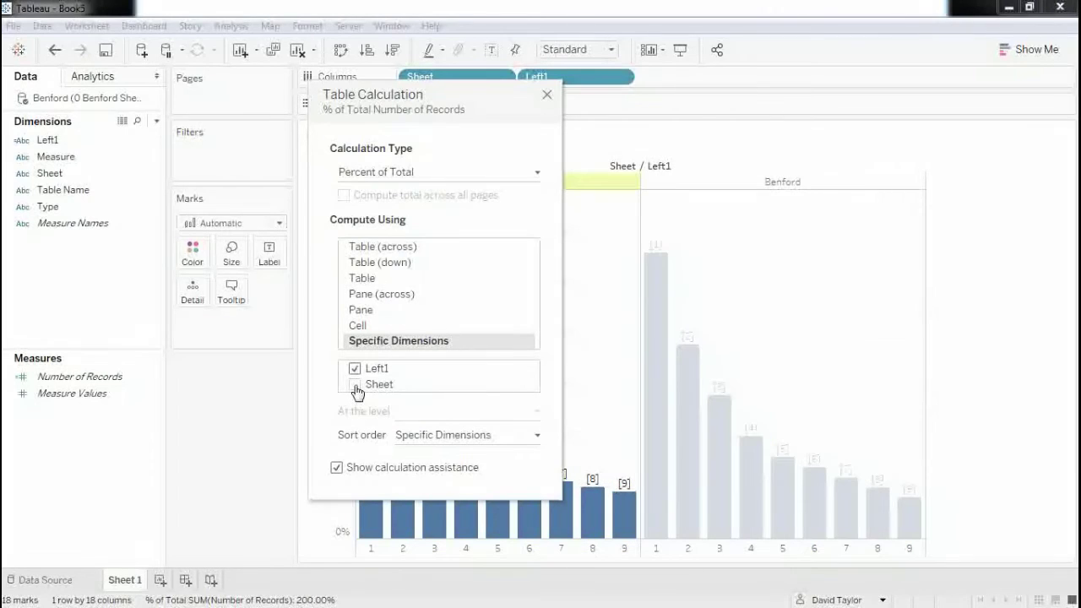
left_click(546, 97)
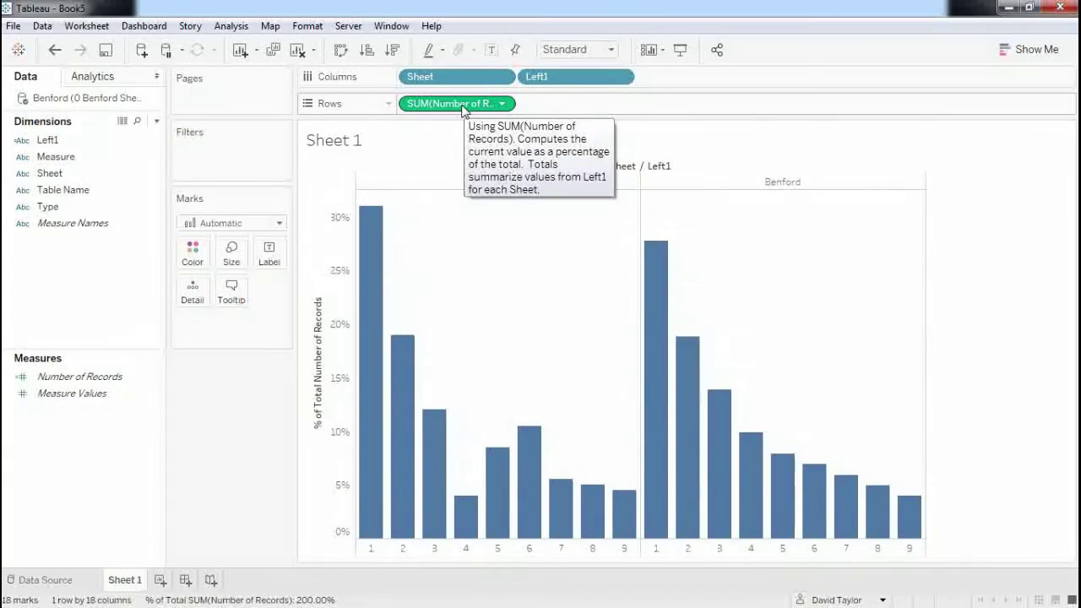
Label bars with their SUM percentages, colour them by Sheet, and place Sheet after Left1 on Columns.
left_click_drag(462, 103, 272, 260)
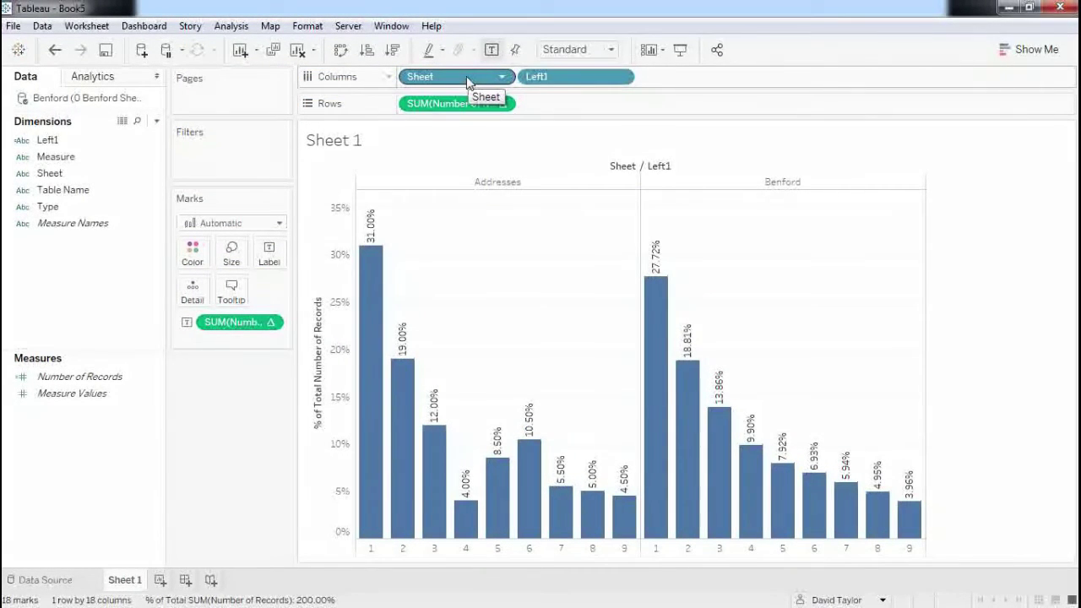
left_click_drag(469, 81, 193, 253)
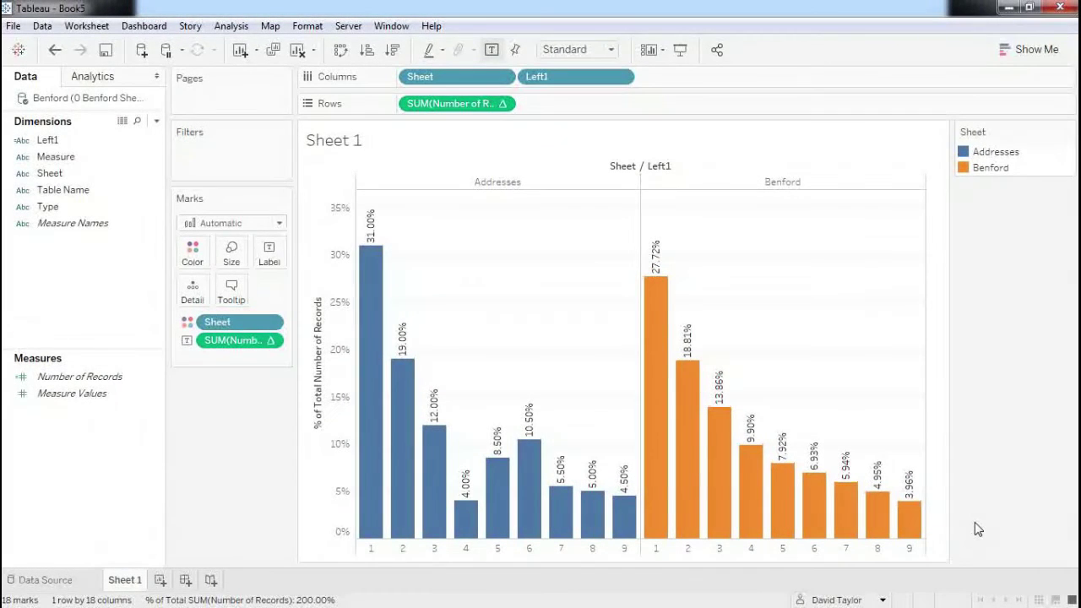
left_click_drag(456, 77, 675, 83)
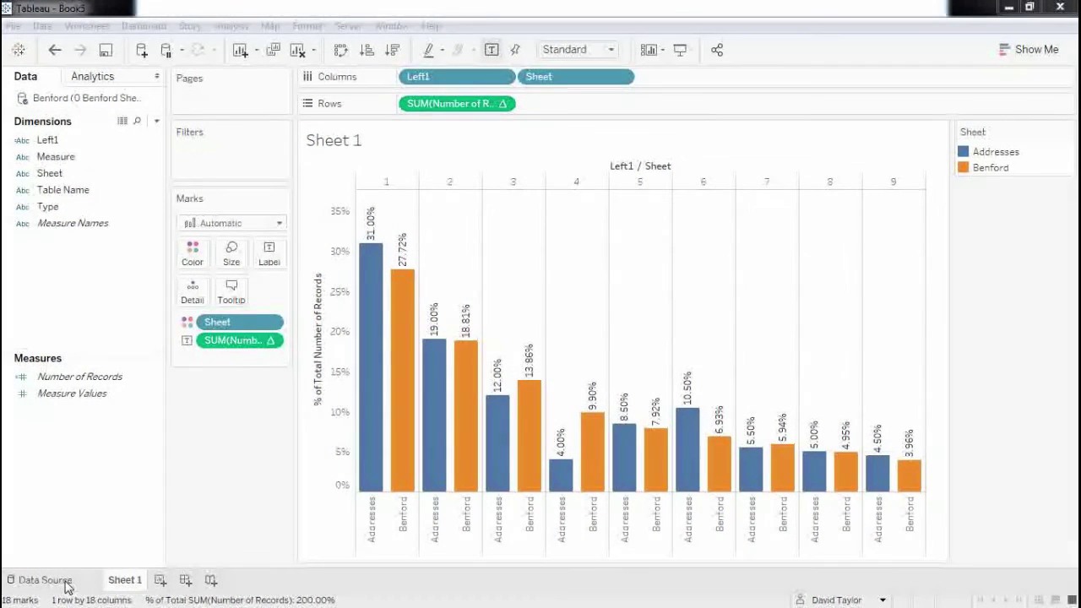
Append the Dave CC sheet to the Benford+ union, then go back to Sheet 1.
left_click(67, 586)
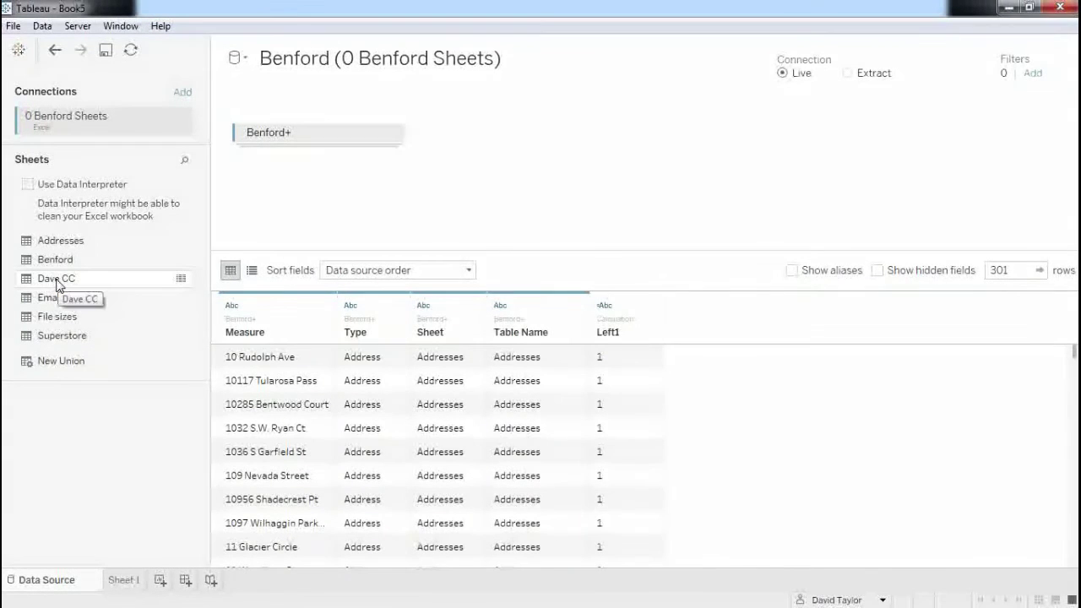
left_click_drag(56, 285, 320, 157)
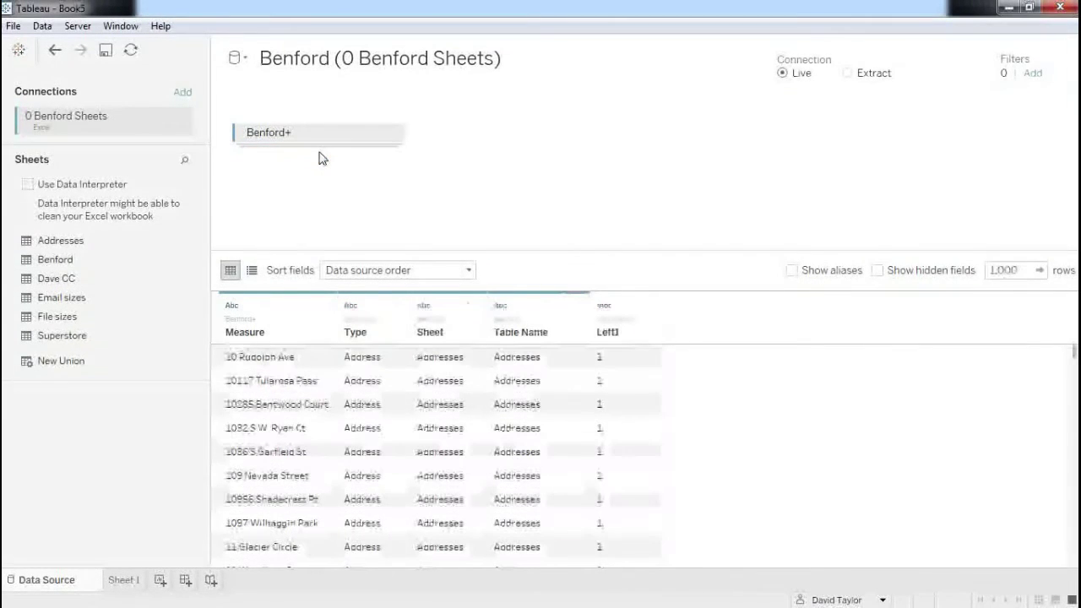
left_click(124, 580)
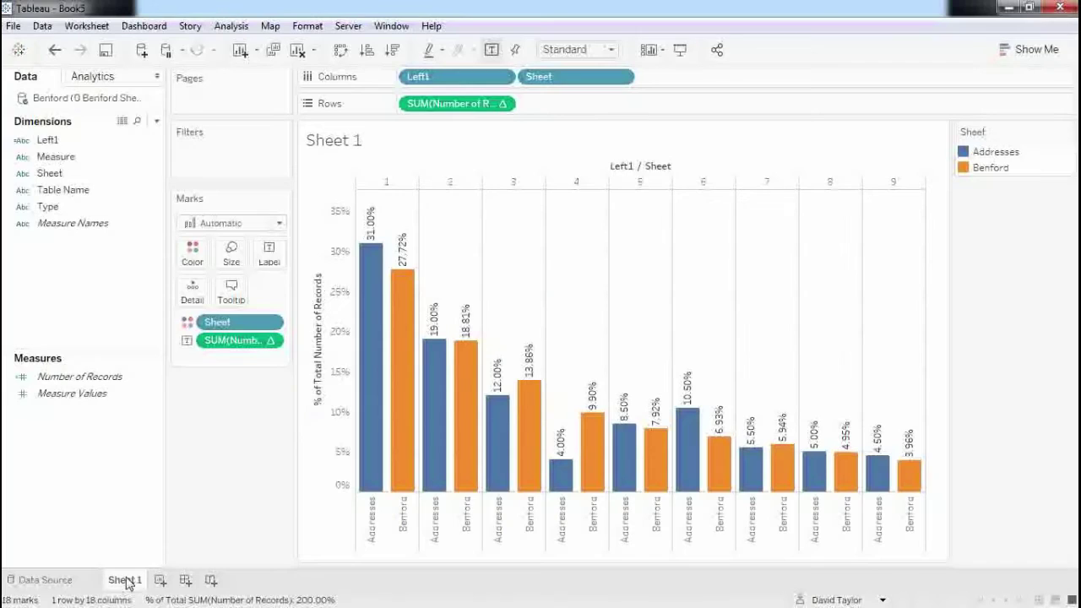
Refresh the Benford data source so Dave CC appears, and set the view to Fit Width.
right_click(89, 102)
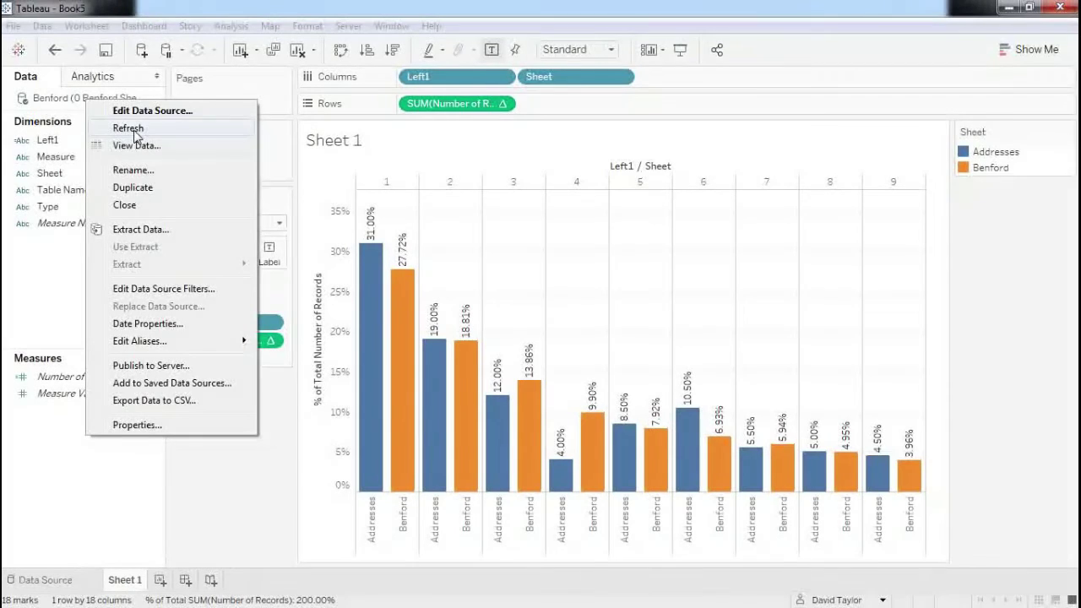
left_click(131, 128)
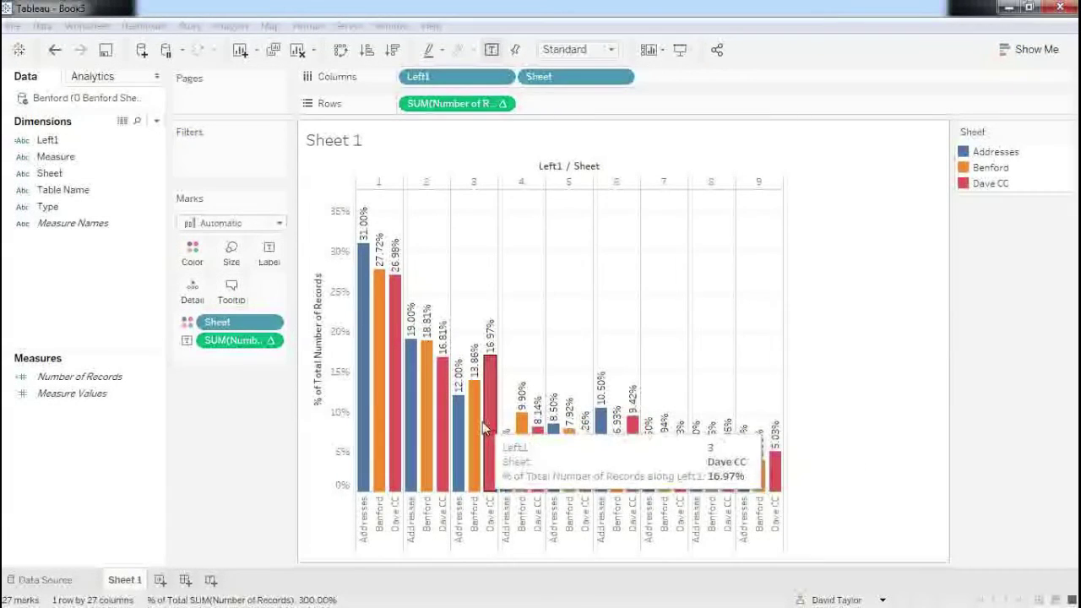
left_click(608, 49)
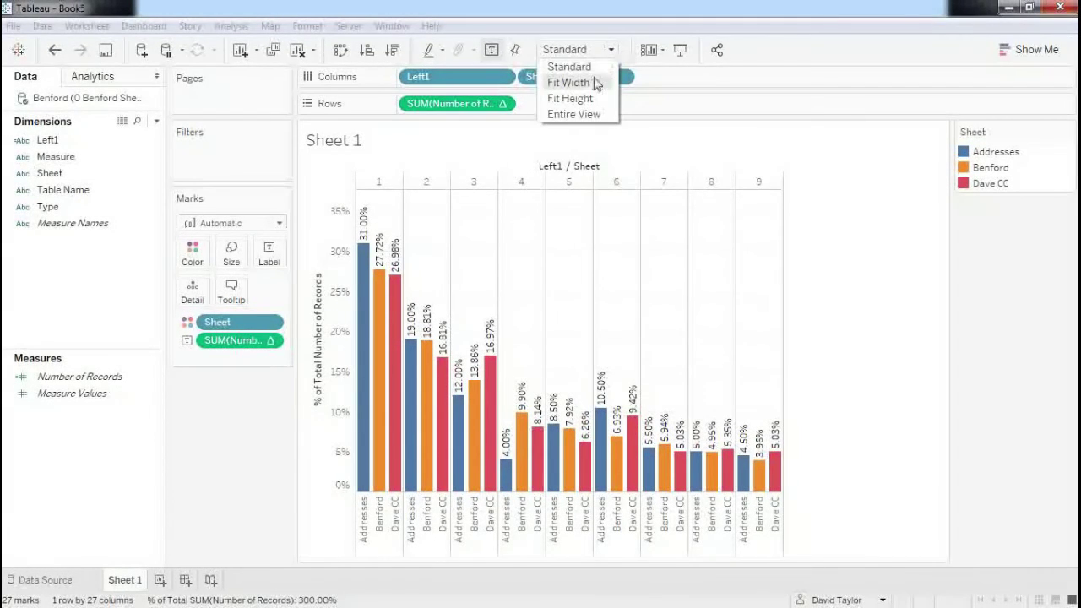
left_click(595, 82)
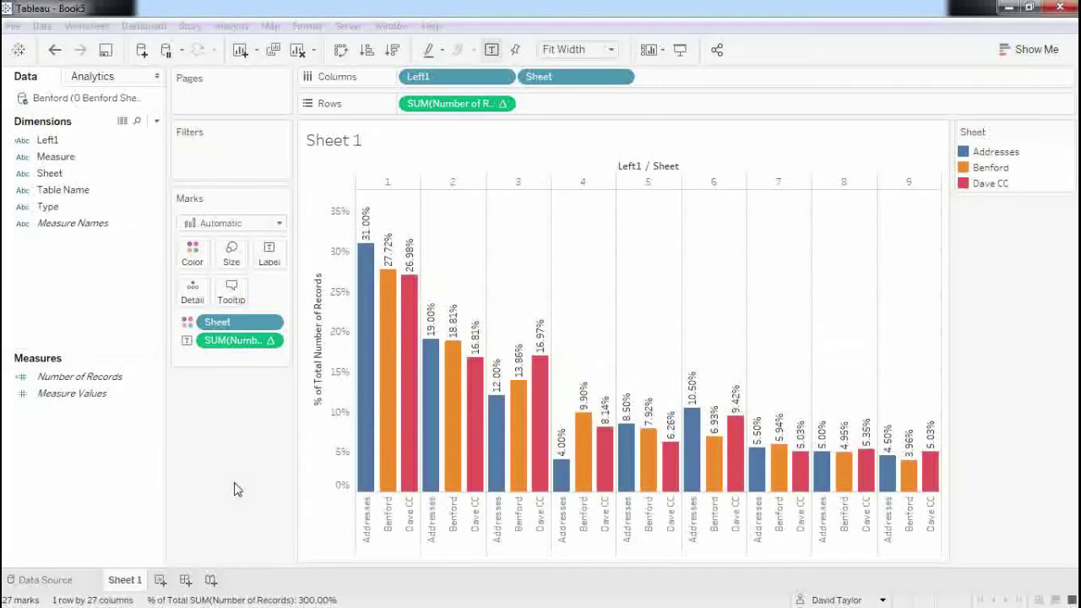
Show a Sheet filter and uncheck Addresses, leaving only Benford and Dave CC.
mouse_move(489, 104)
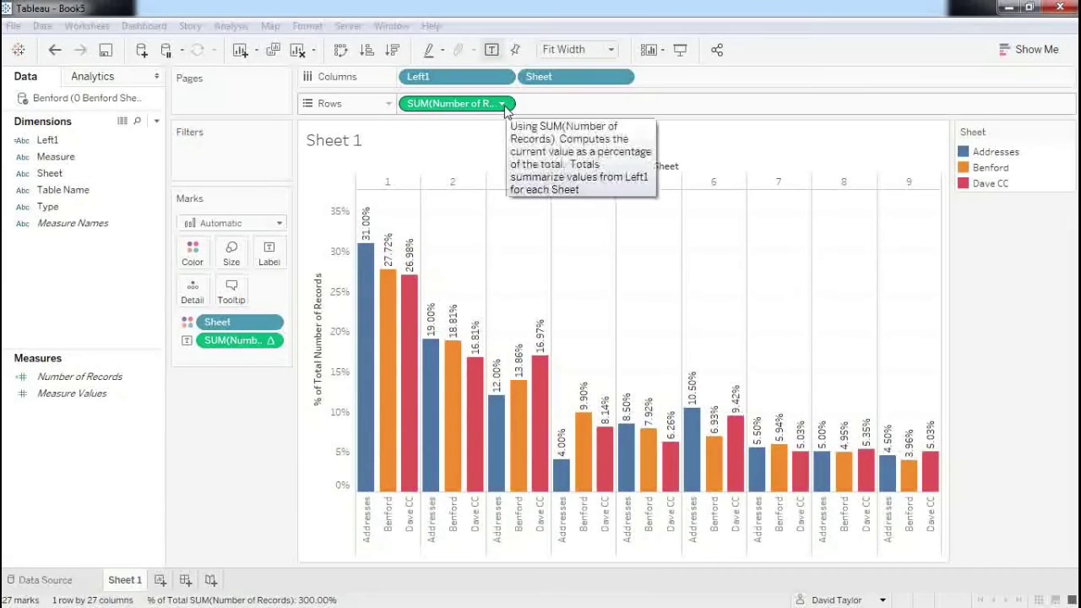
left_click(622, 77)
left_click(570, 121)
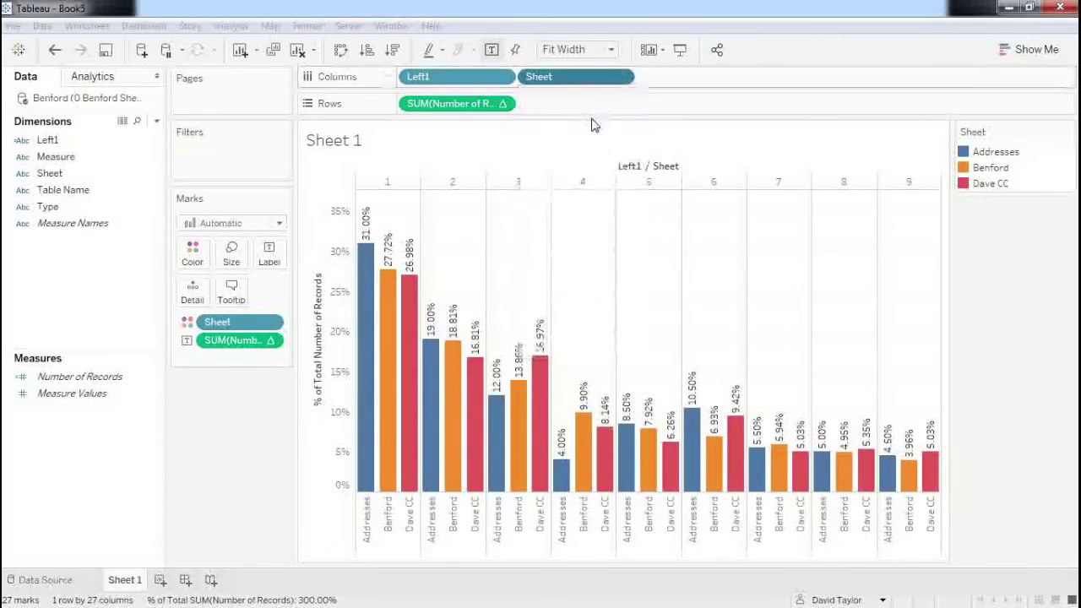
left_click(966, 169)
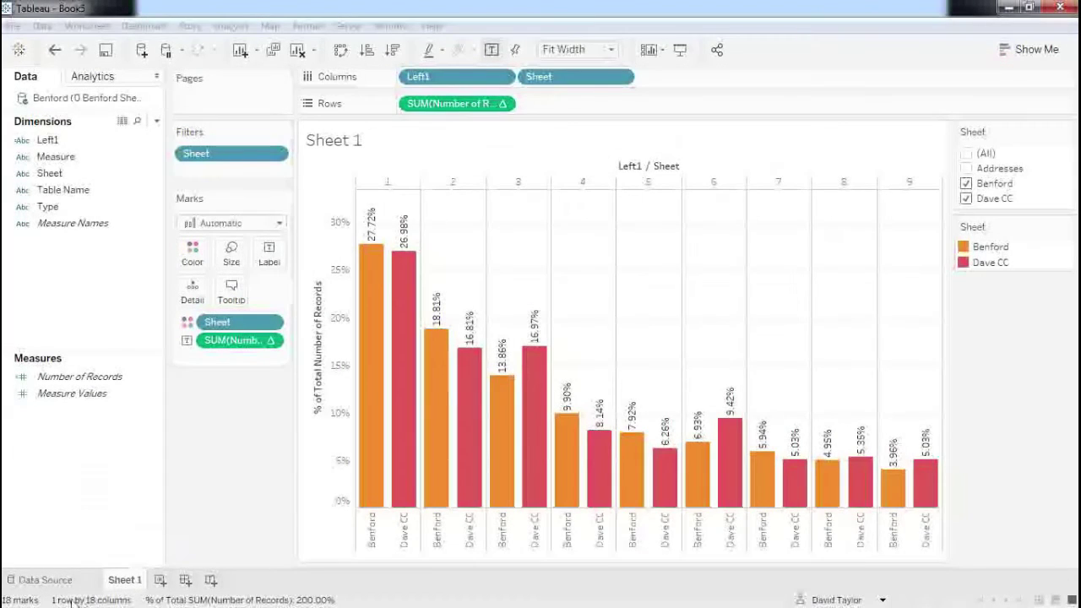
Append the Email sizes, File sizes and Superstore sheets to the Benford+ union.
left_click(47, 580)
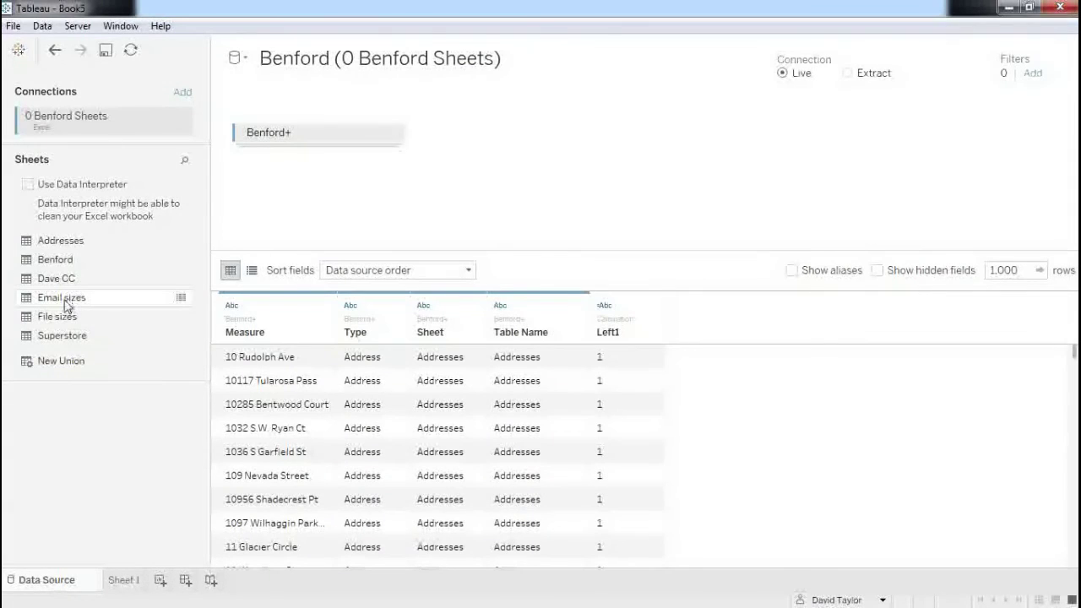
left_click_drag(65, 306, 309, 157)
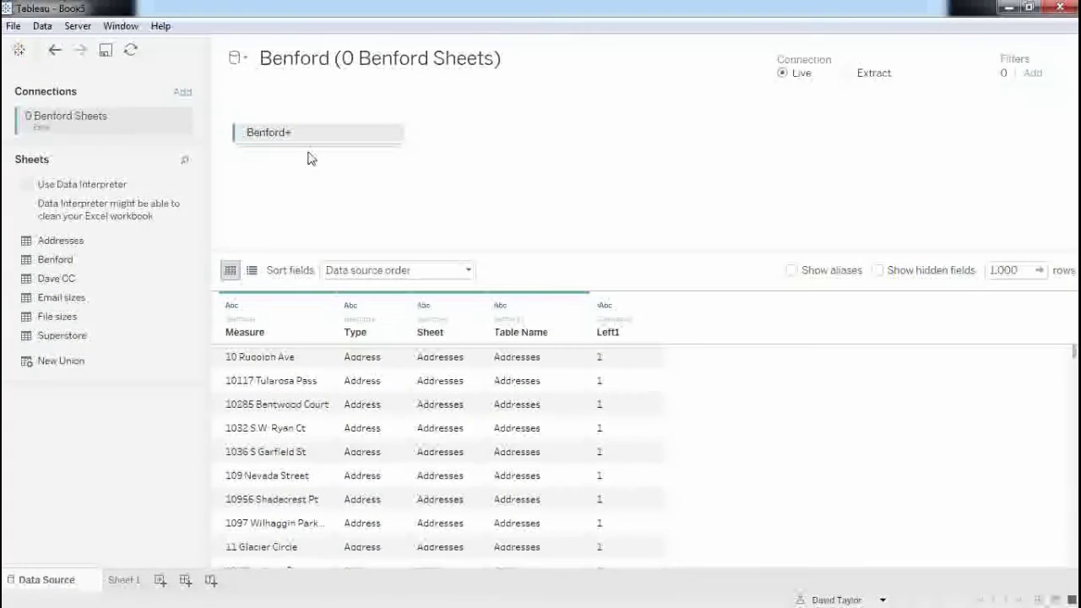
left_click_drag(53, 323, 303, 151)
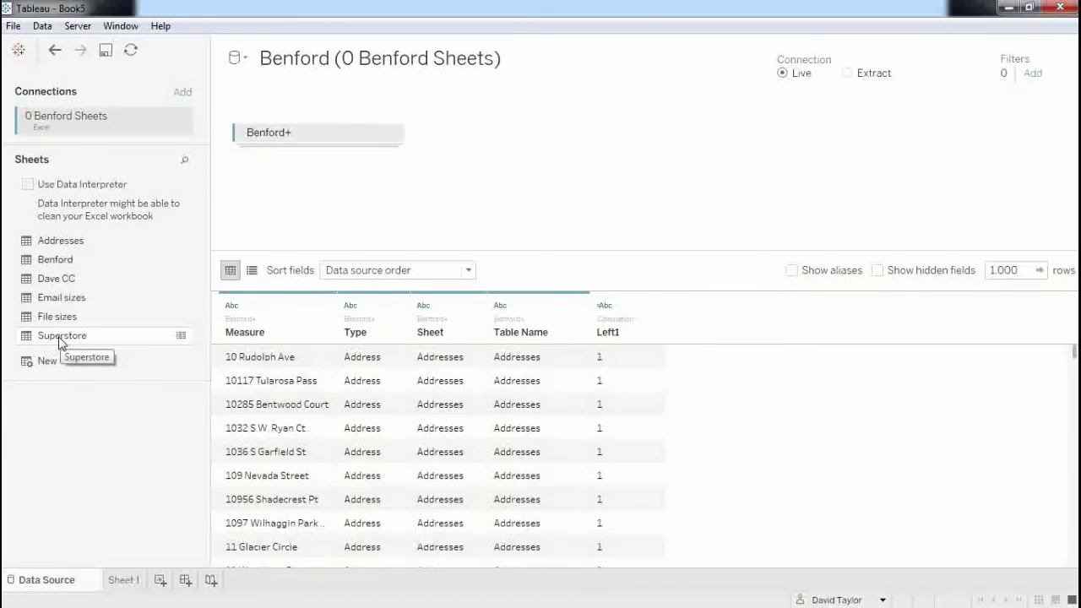
left_click_drag(60, 341, 312, 158)
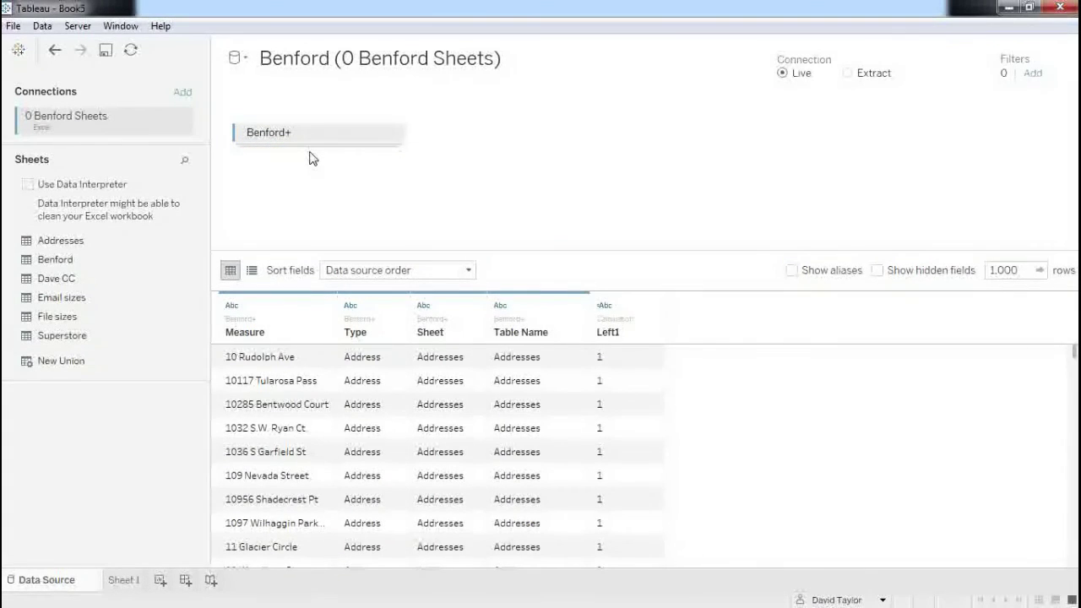
On Sheet 1, check Superstore, File sizes, Email sizes and Addresses in the Sheet filter.
left_click(129, 587)
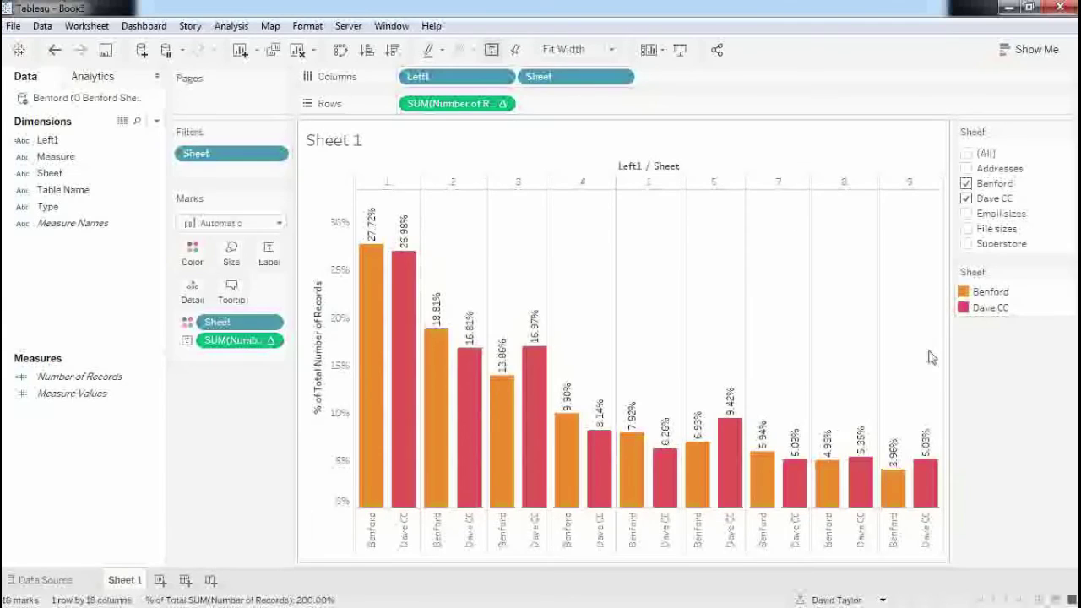
left_click(967, 243)
left_click(966, 229)
left_click(967, 215)
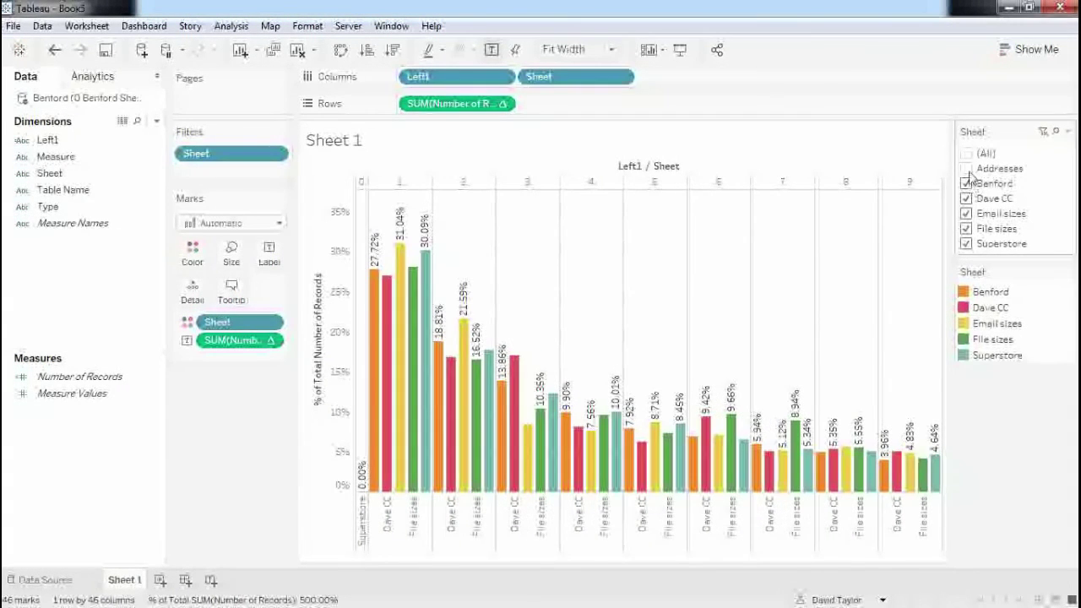
left_click(966, 169)
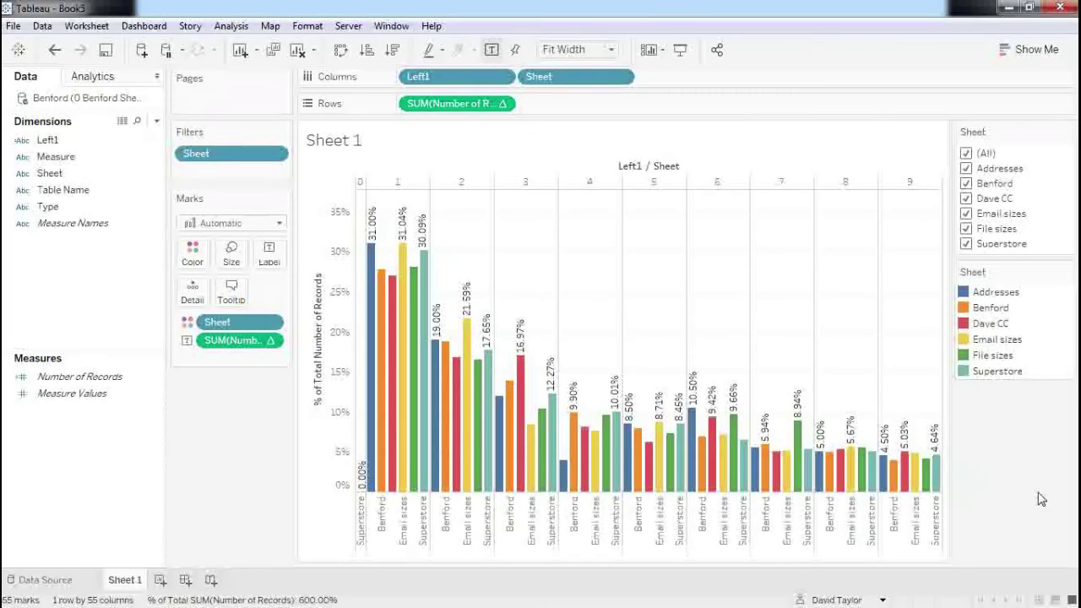